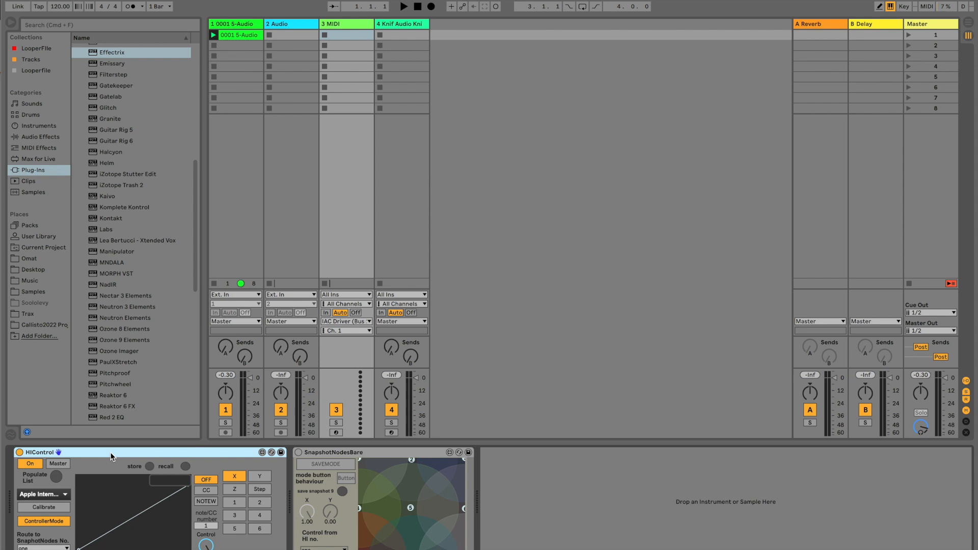
# Populate the HIControl device list and select Logitech Extreme 3D as the controller.
pyautogui.click(57, 479)
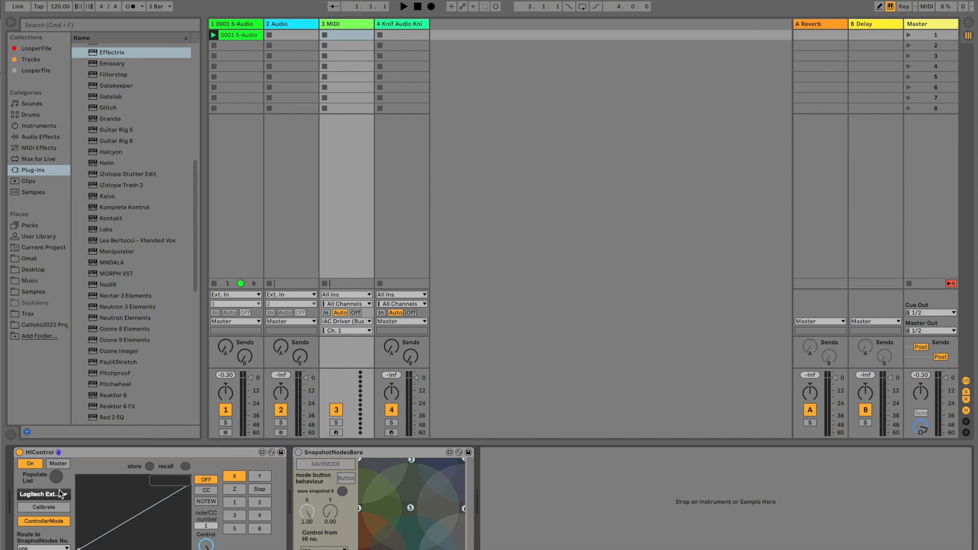
pyautogui.click(64, 495)
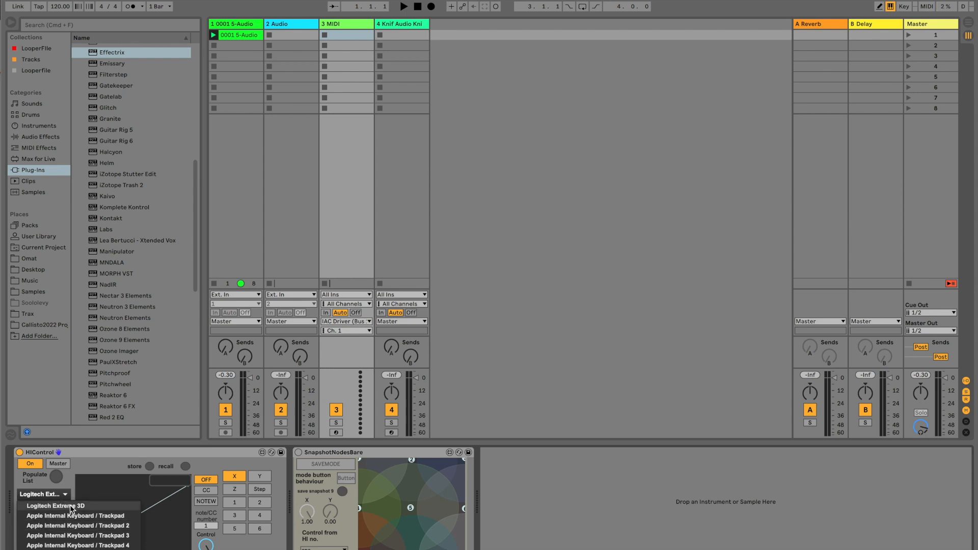
pyautogui.click(45, 506)
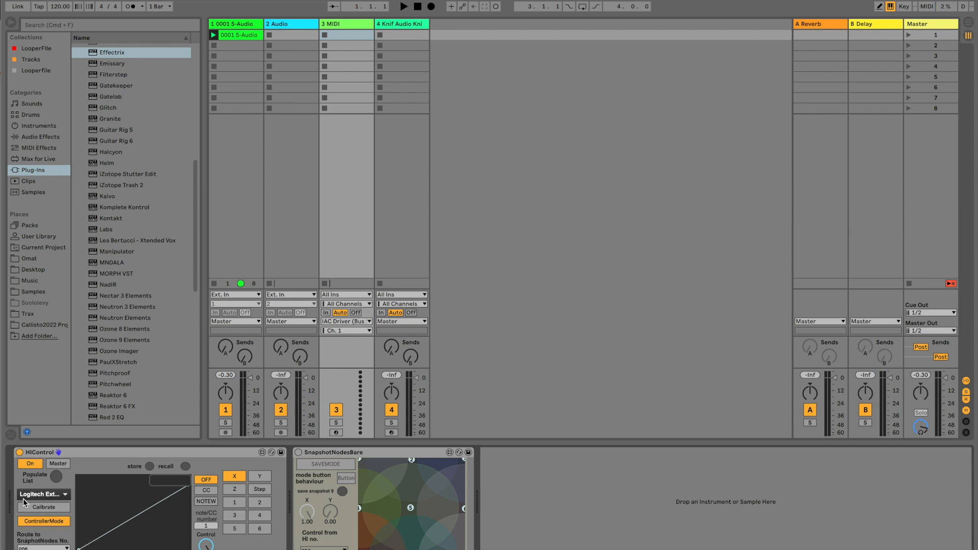
# Open the HIControl calibration window and collect the joystick's parameters.
pyautogui.click(51, 507)
pyautogui.moveTo(510, 63); pyautogui.dragTo(658, 86)
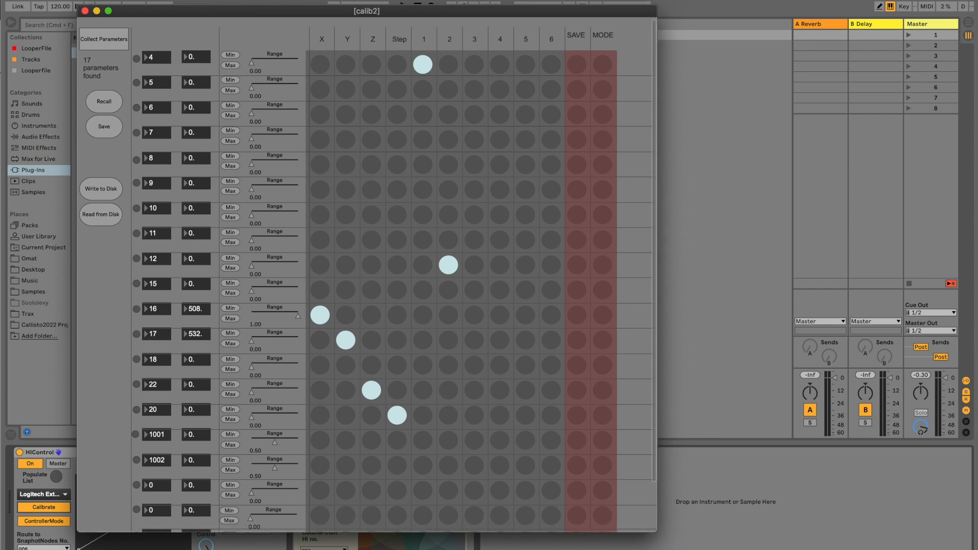
pyautogui.click(108, 43)
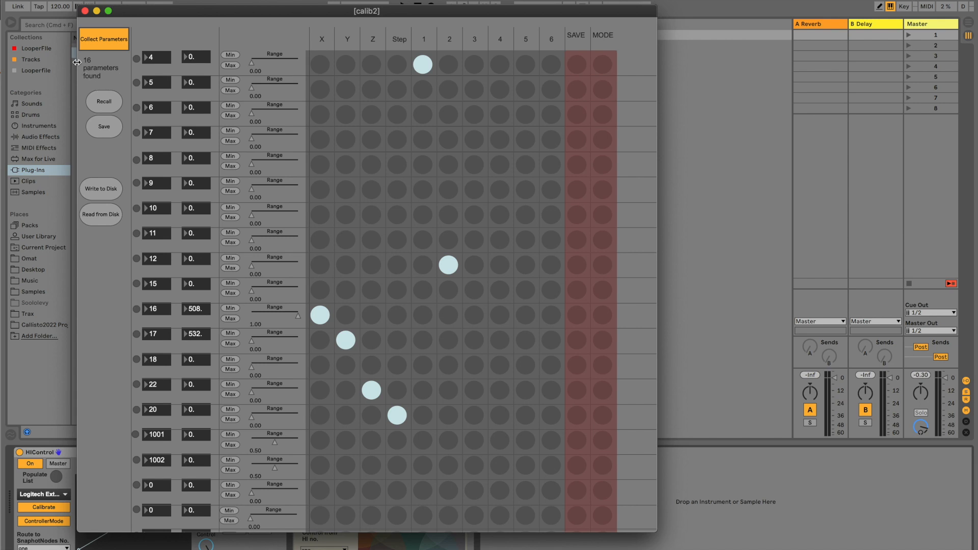
pyautogui.click(107, 47)
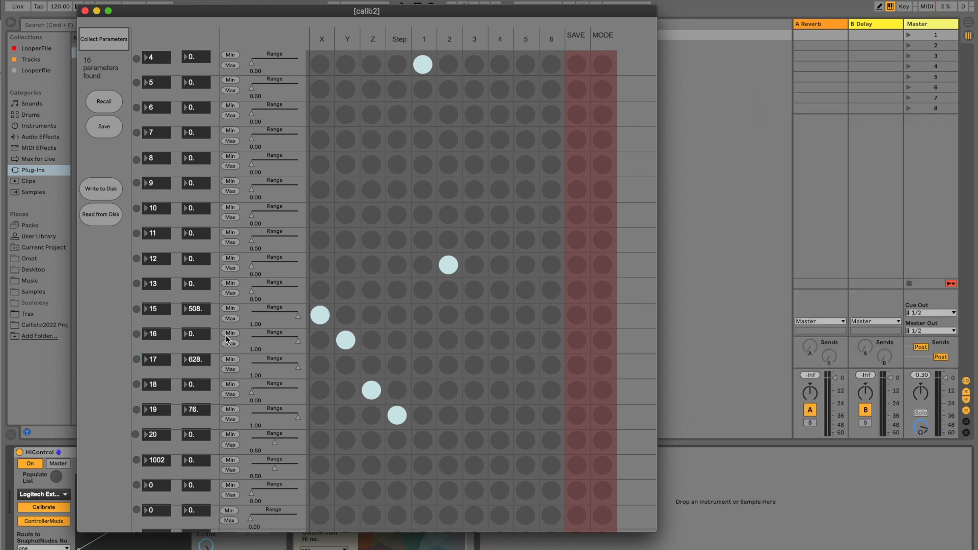
# Reset parameter 16's range and map parameters 16, 17, 19 and 18 to X, Y, Z and Step.
pyautogui.click(226, 334)
pyautogui.click(229, 344)
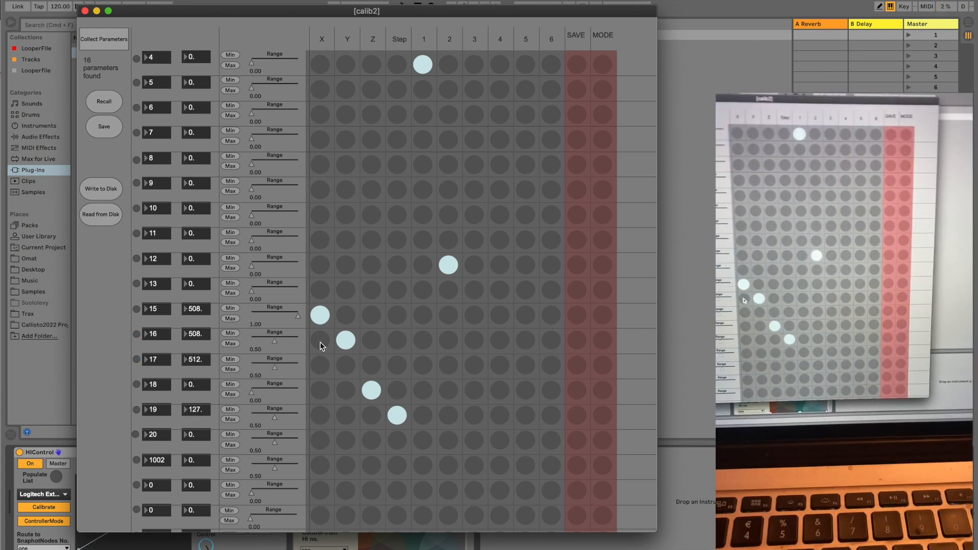
pyautogui.click(320, 340)
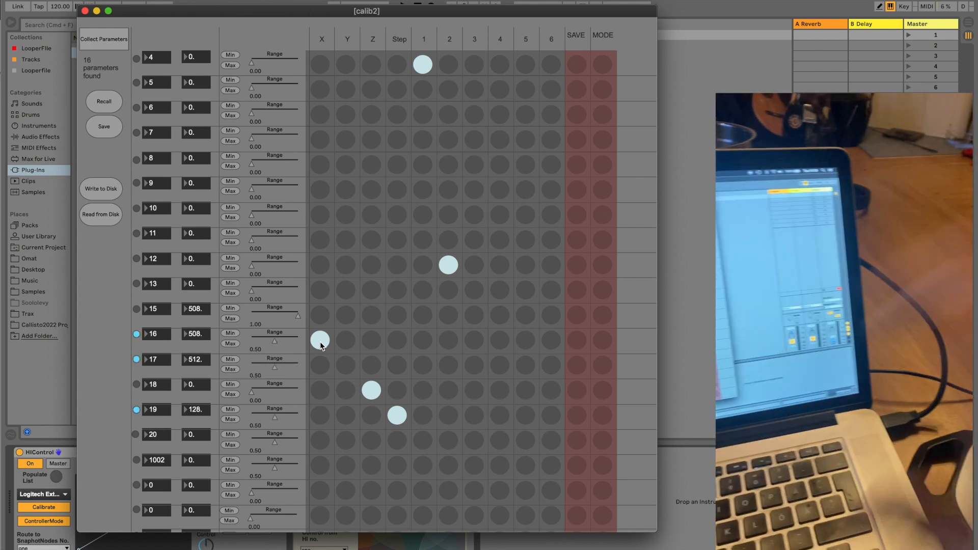
pyautogui.click(346, 367)
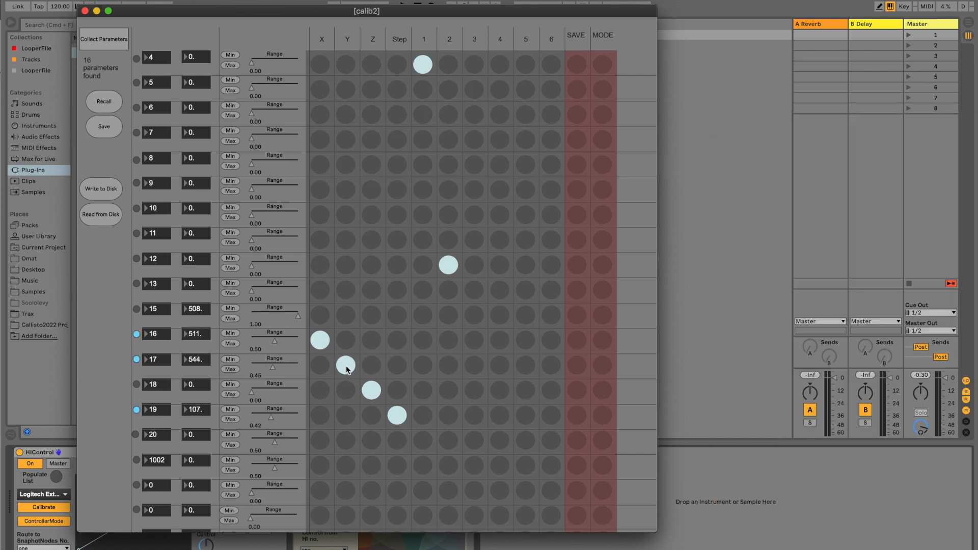
pyautogui.click(372, 419)
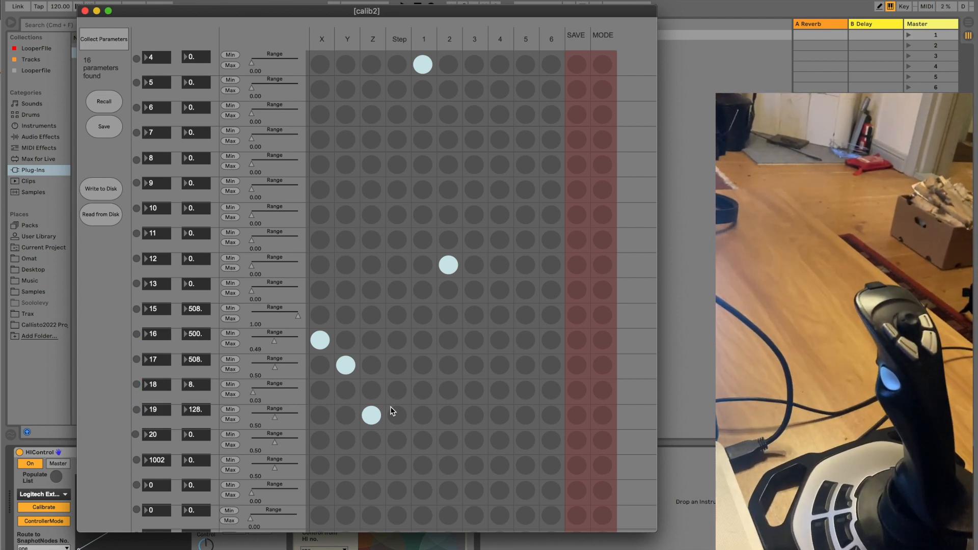
pyautogui.click(399, 396)
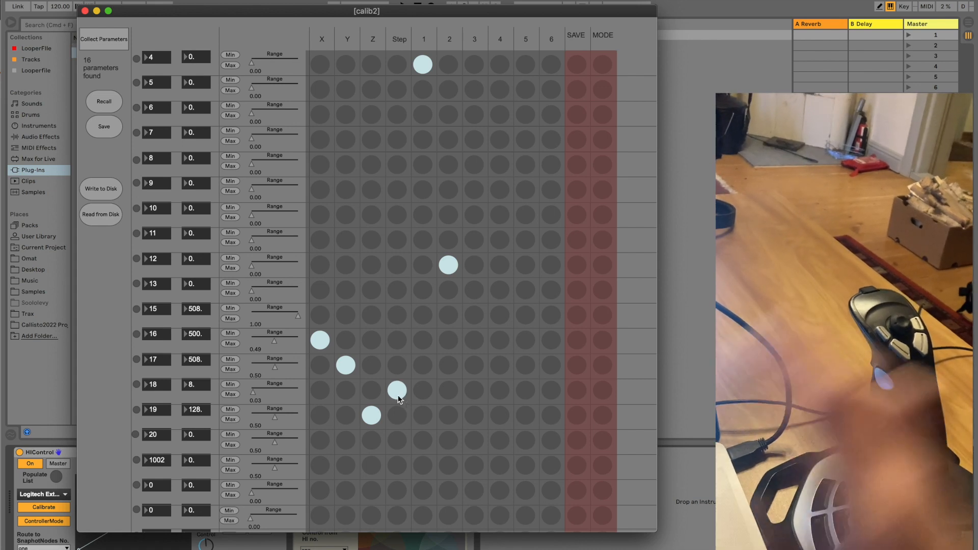
# Map parameters 5, 6, 7, 8 and 9 to button controls 2, 3, 4, 5 and 6.
pyautogui.click(448, 89)
pyautogui.click(474, 115)
pyautogui.click(500, 139)
pyautogui.click(526, 164)
pyautogui.click(546, 186)
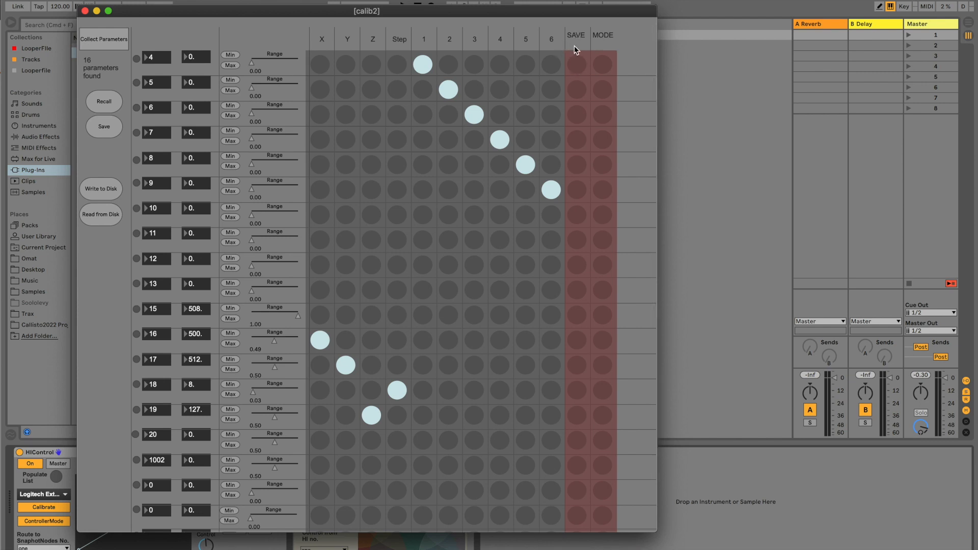
# Write the calibration to disk over Joystick.json in the Presets folder and close the calibration window.
pyautogui.moveTo(562, 18); pyautogui.dragTo(543, 13)
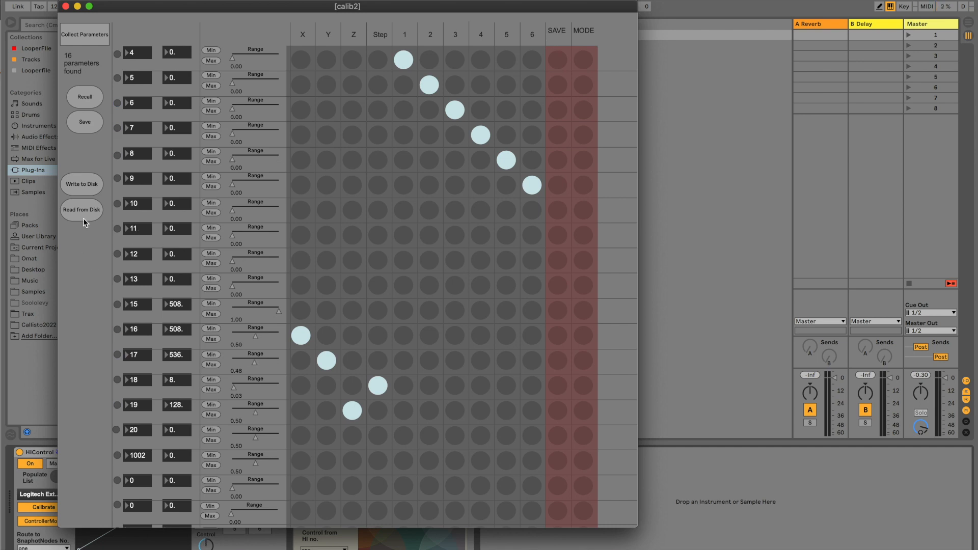
pyautogui.click(82, 182)
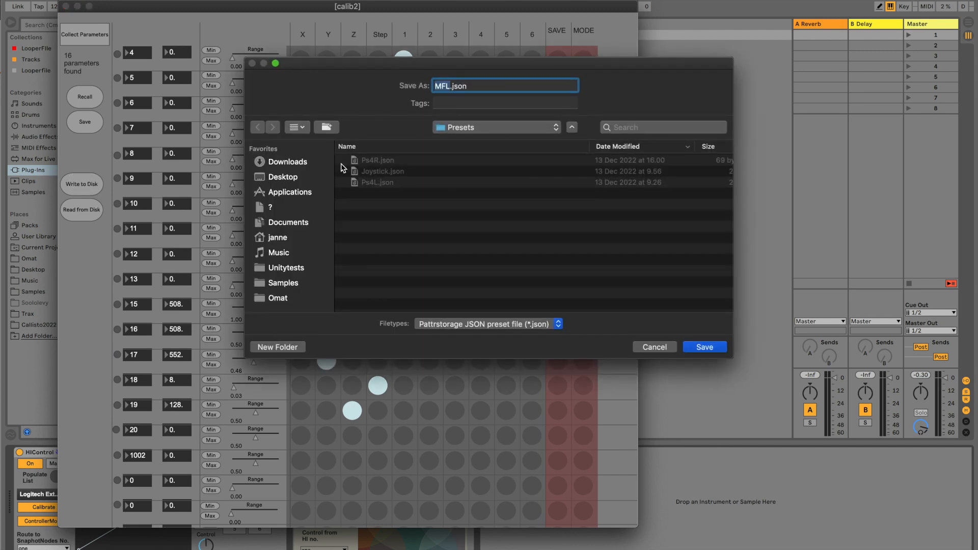
pyautogui.click(381, 173)
pyautogui.click(705, 347)
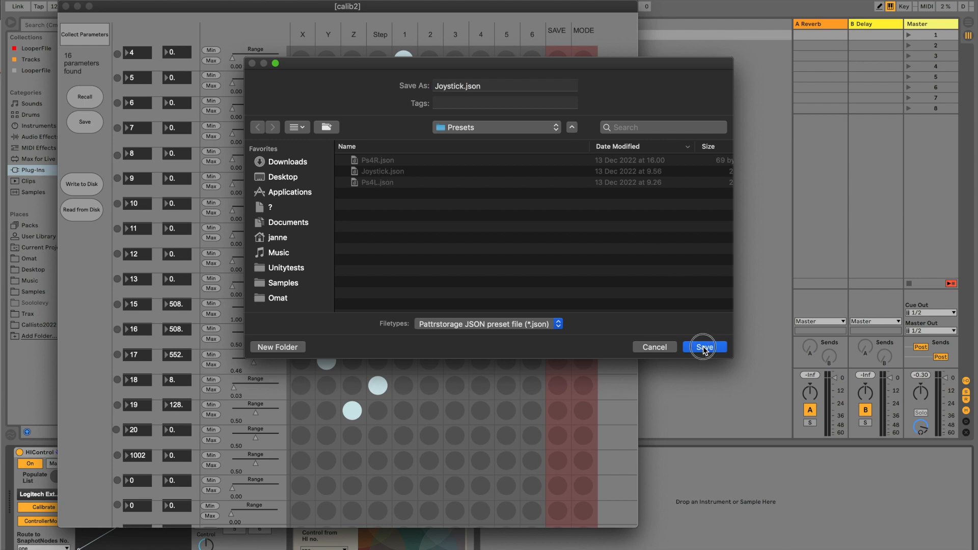
pyautogui.click(584, 142)
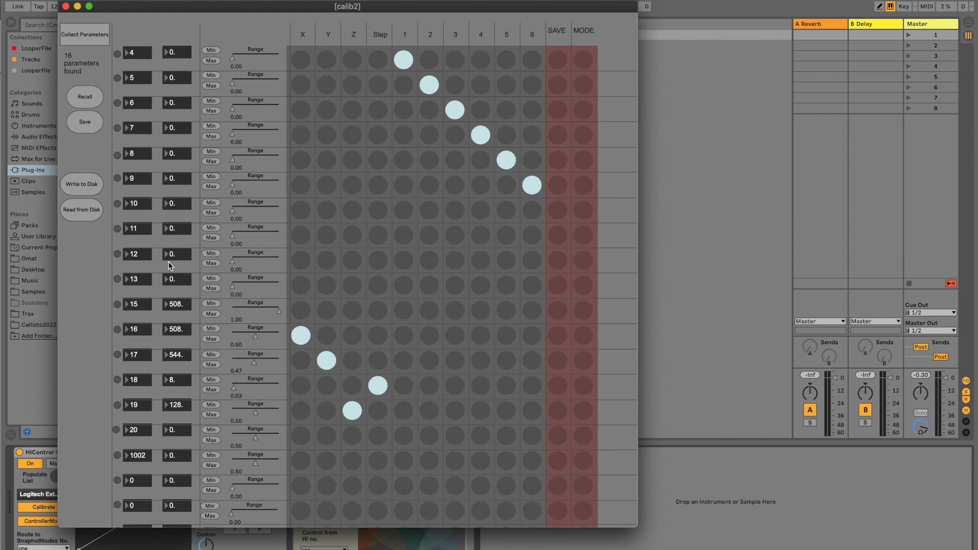
pyautogui.moveTo(413, 10); pyautogui.dragTo(513, 42)
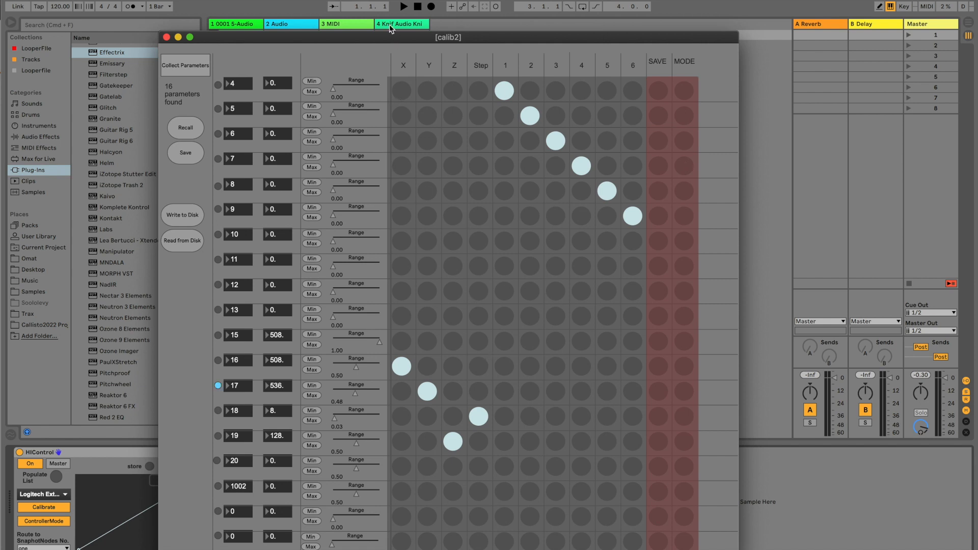
pyautogui.moveTo(393, 35); pyautogui.dragTo(423, 38)
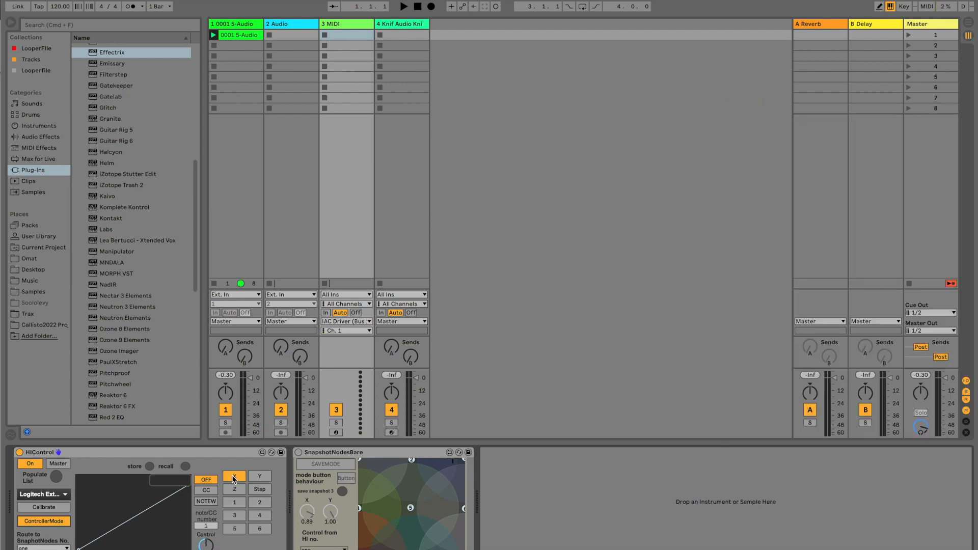
# Reshape the Y axis response curve into a V, falling from a high start point to mid-range and rising through added points.
pyautogui.click(258, 482)
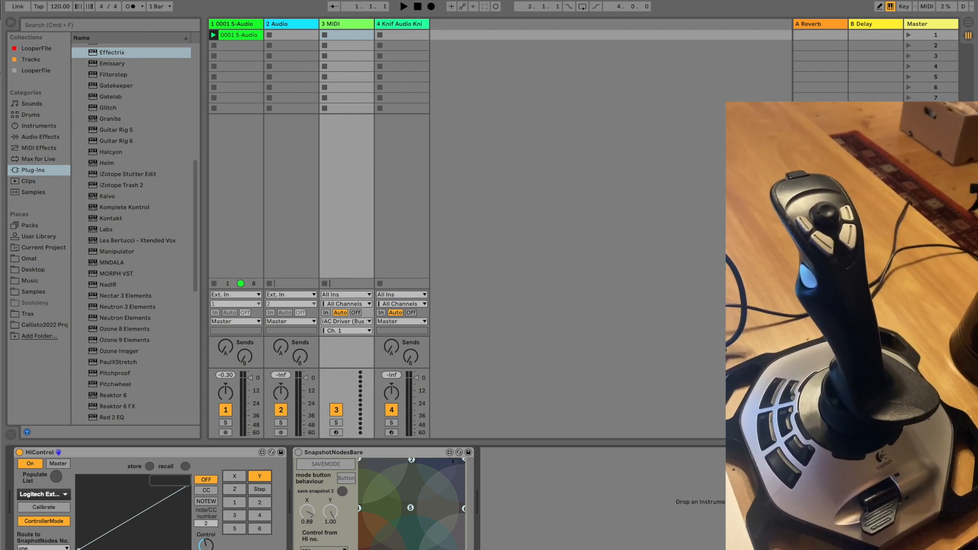
pyautogui.moveTo(138, 520); pyautogui.dragTo(57, 497)
pyautogui.moveTo(157, 525); pyautogui.dragTo(173, 547)
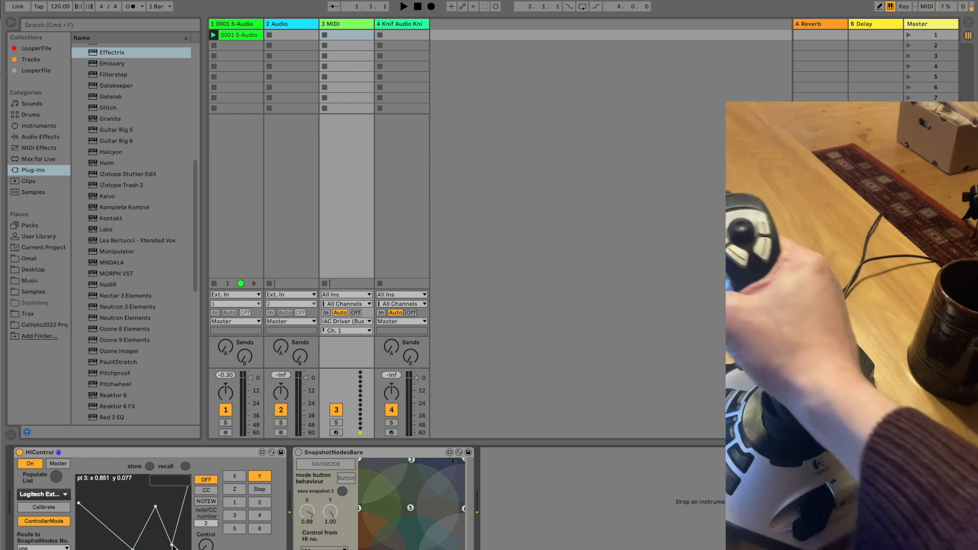
pyautogui.moveTo(170, 535); pyautogui.dragTo(181, 512)
pyautogui.keyDown('shift'); pyautogui.click(172, 544); pyautogui.keyUp('shift')
pyautogui.moveTo(155, 506); pyautogui.dragTo(155, 547)
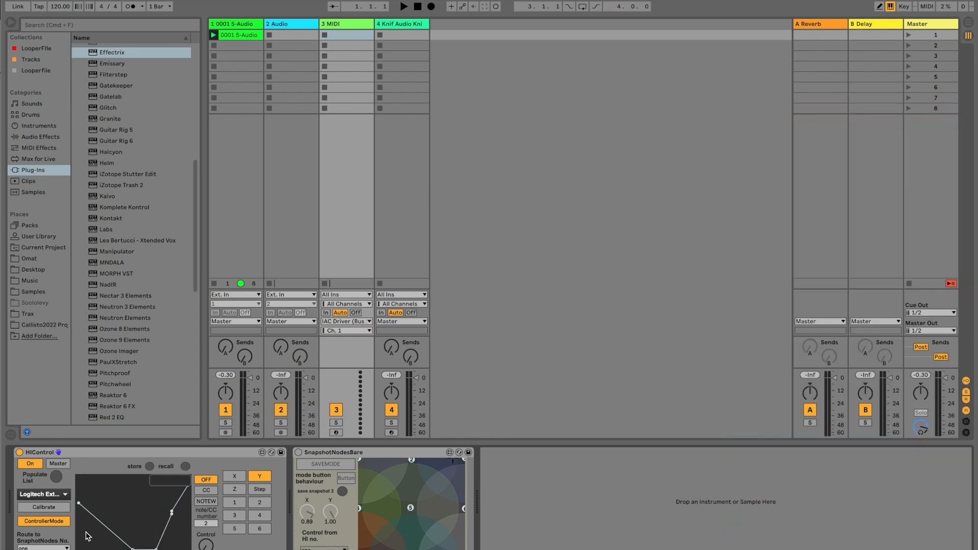
pyautogui.moveTo(76, 494); pyautogui.dragTo(55, 451)
pyautogui.moveTo(156, 549); pyautogui.dragTo(169, 518)
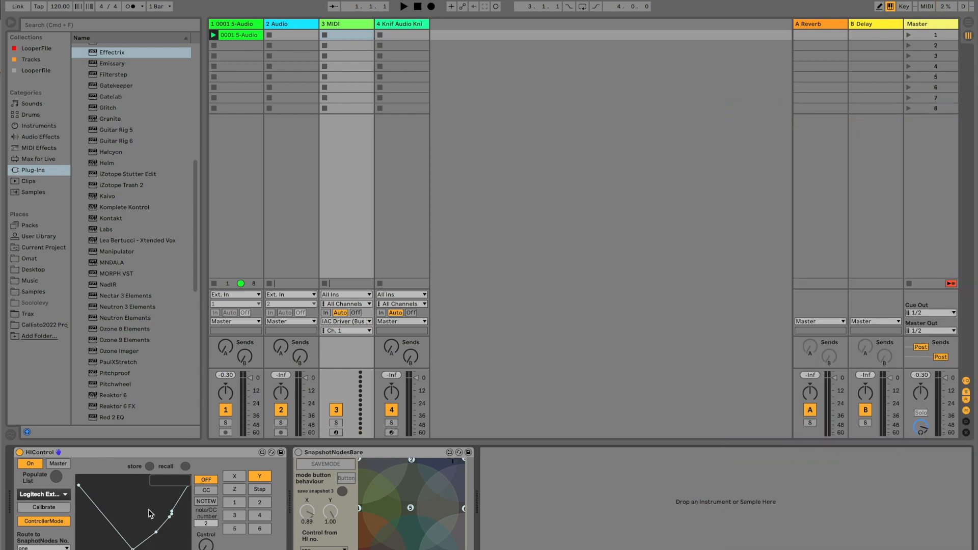
# Store the Y axis settings and set its MIDI output mode to CC after trying NOTEW.
pyautogui.click(148, 469)
pyautogui.click(207, 491)
pyautogui.click(204, 481)
pyautogui.click(207, 491)
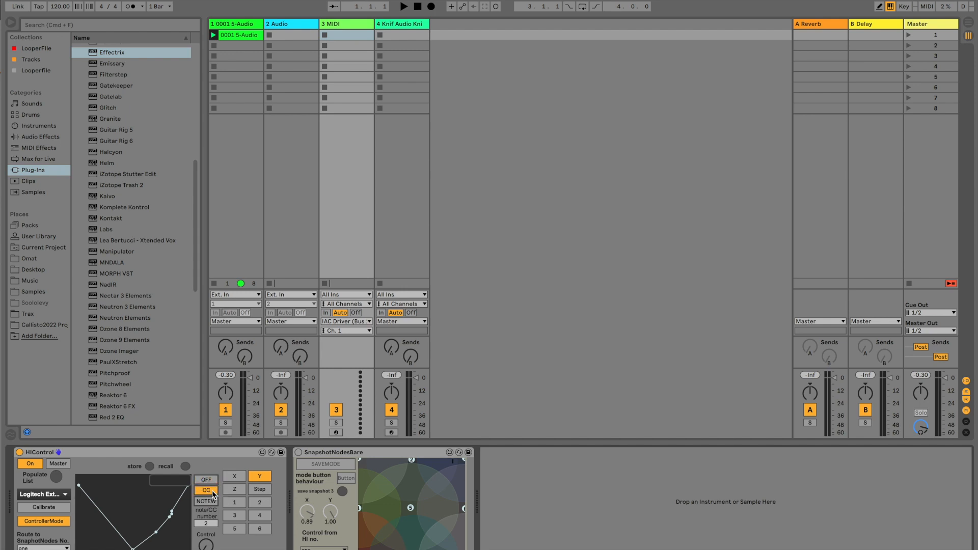
pyautogui.click(208, 501)
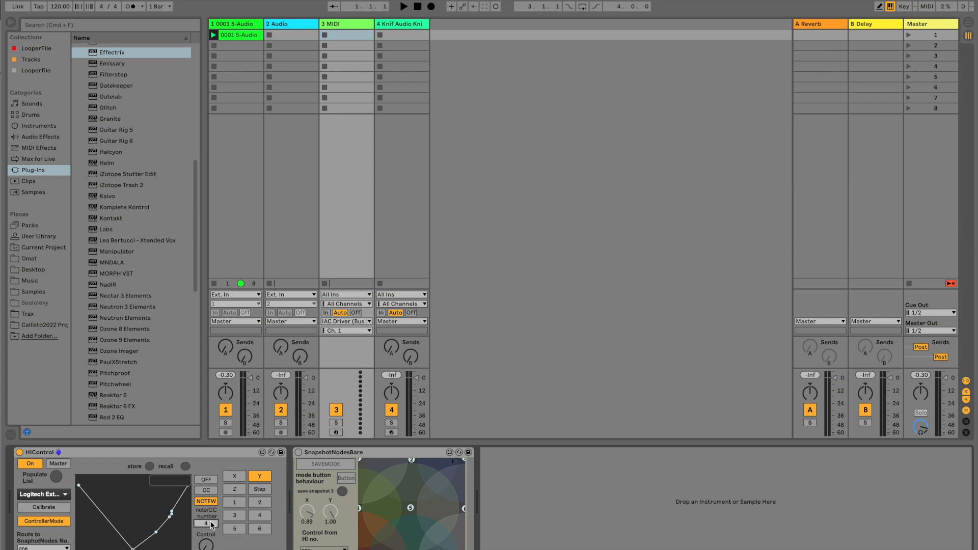
pyautogui.click(212, 492)
# Set the Y axis to CC number 1 and the Z axis to CC number 2.
pyautogui.click(237, 476)
pyautogui.click(254, 478)
pyautogui.click(234, 489)
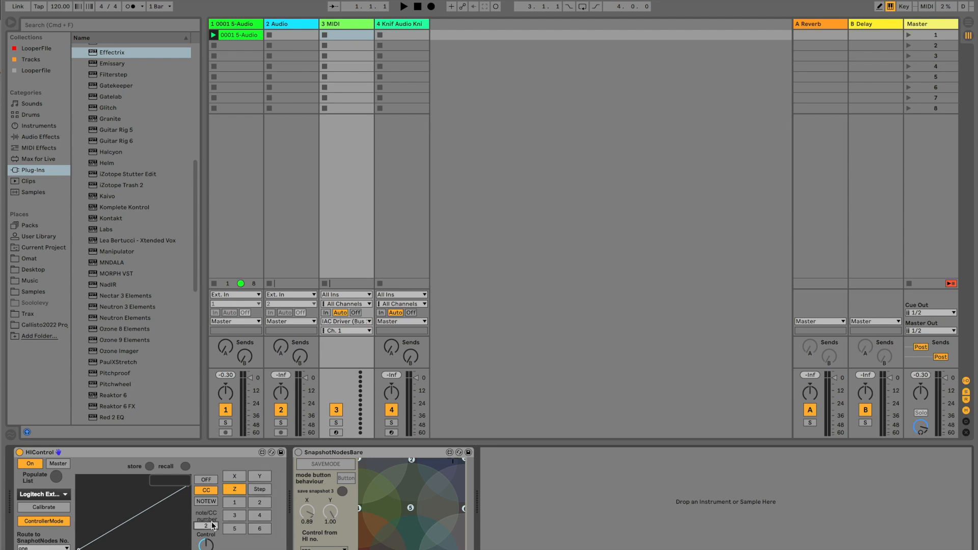
pyautogui.click(255, 480)
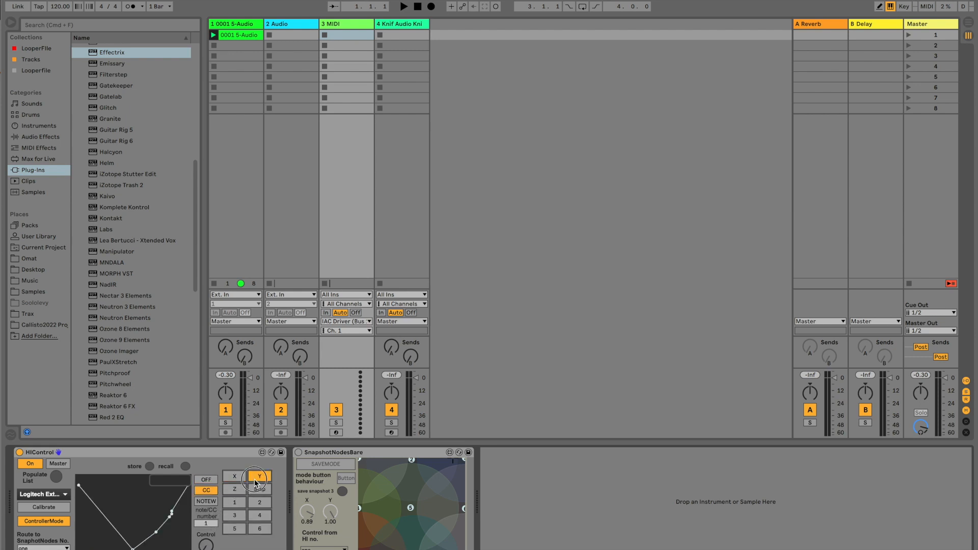
pyautogui.click(235, 490)
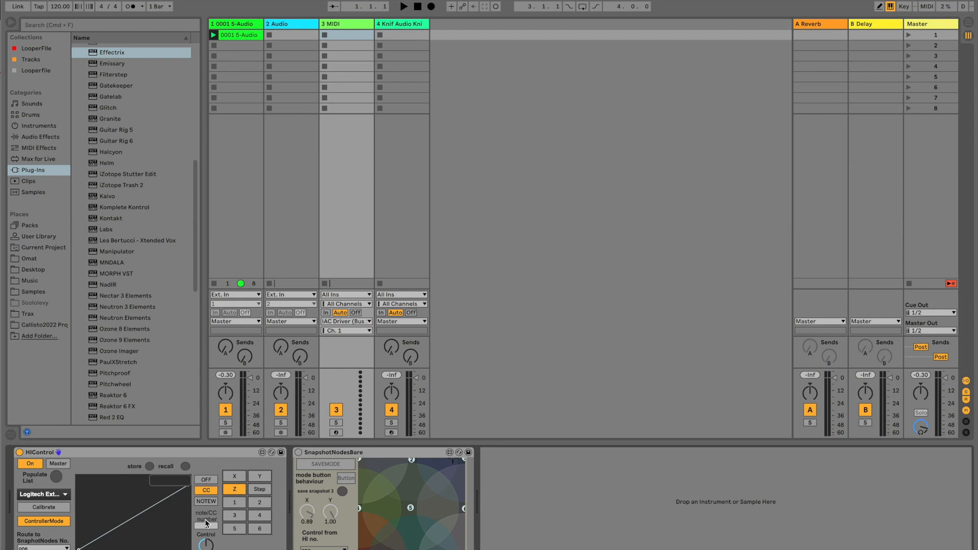
# Review the curve and MIDI output settings of the X, Y and Z axes and button 1.
pyautogui.click(240, 476)
pyautogui.click(236, 490)
pyautogui.click(236, 503)
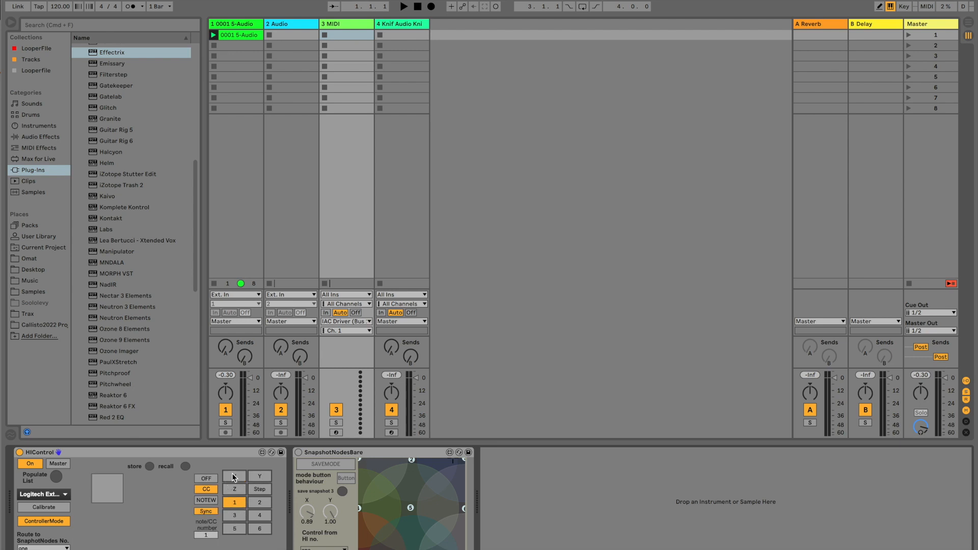
pyautogui.click(238, 478)
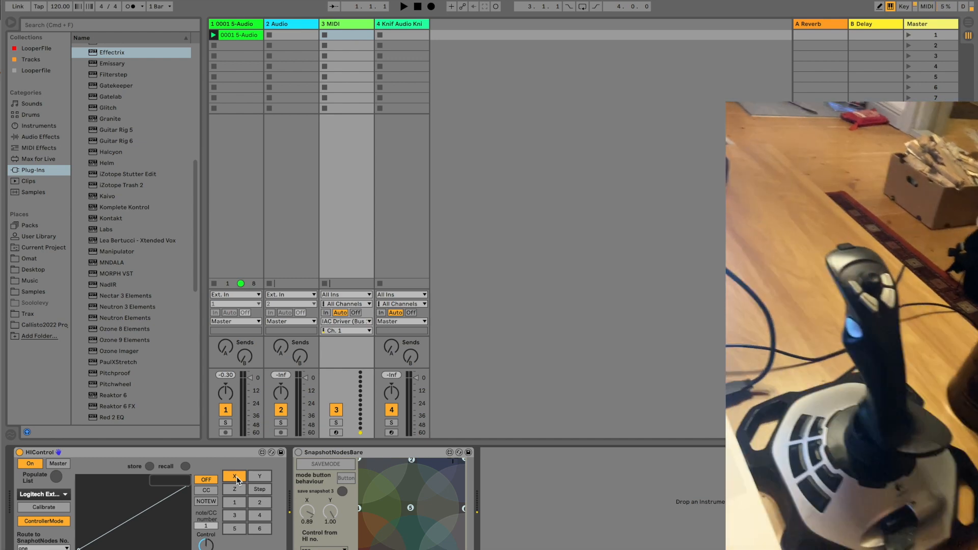
pyautogui.click(259, 478)
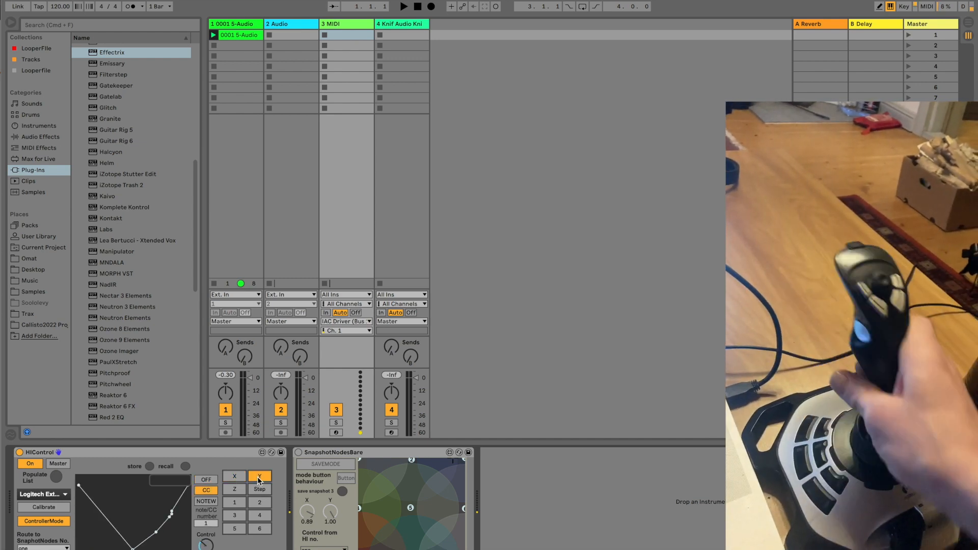
pyautogui.click(235, 490)
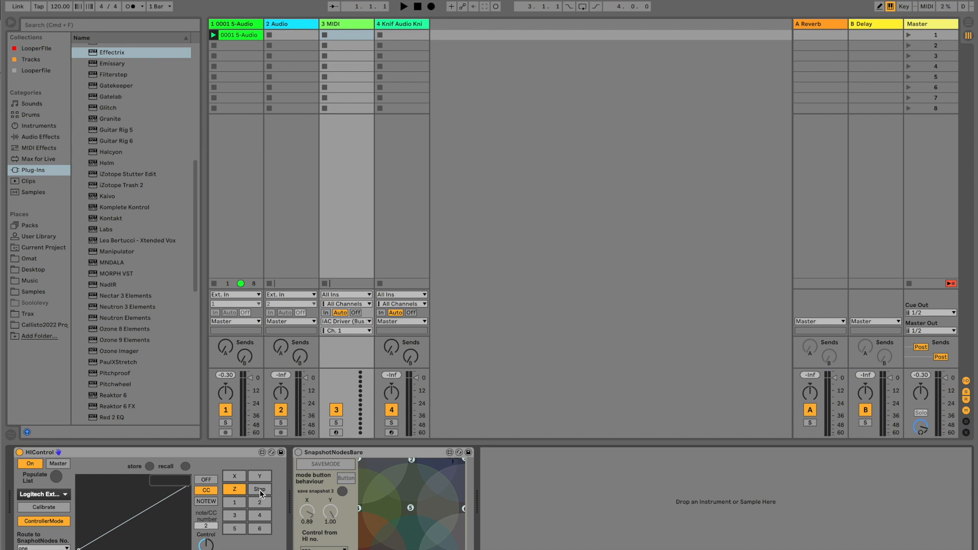
# Rearrange the Step control's staircase by redrawing the heights of several middle steps.
pyautogui.click(260, 490)
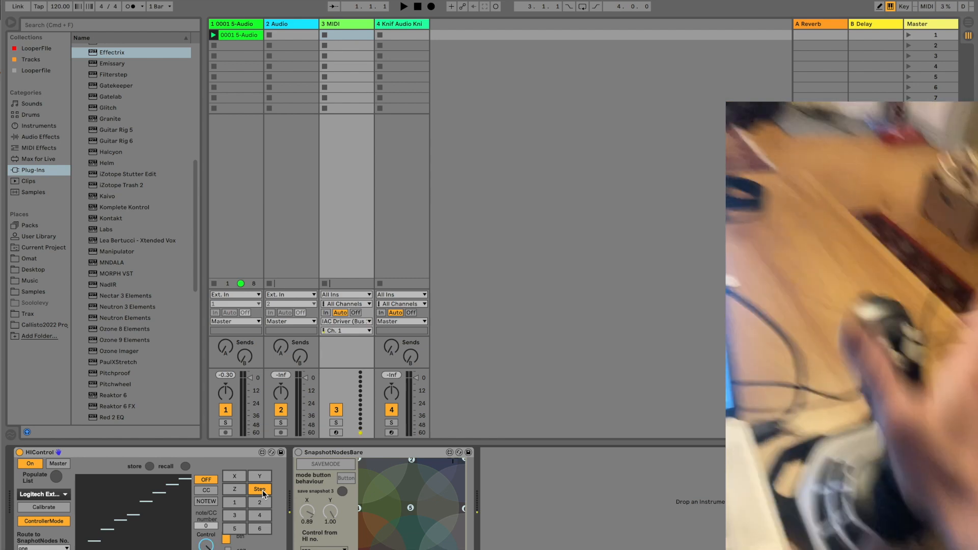
pyautogui.moveTo(103, 535)
pyautogui.mouseDown()
pyautogui.moveTo(103, 504)
pyautogui.moveTo(120, 532)
pyautogui.moveTo(131, 493)
pyautogui.moveTo(146, 526)
pyautogui.mouseUp()
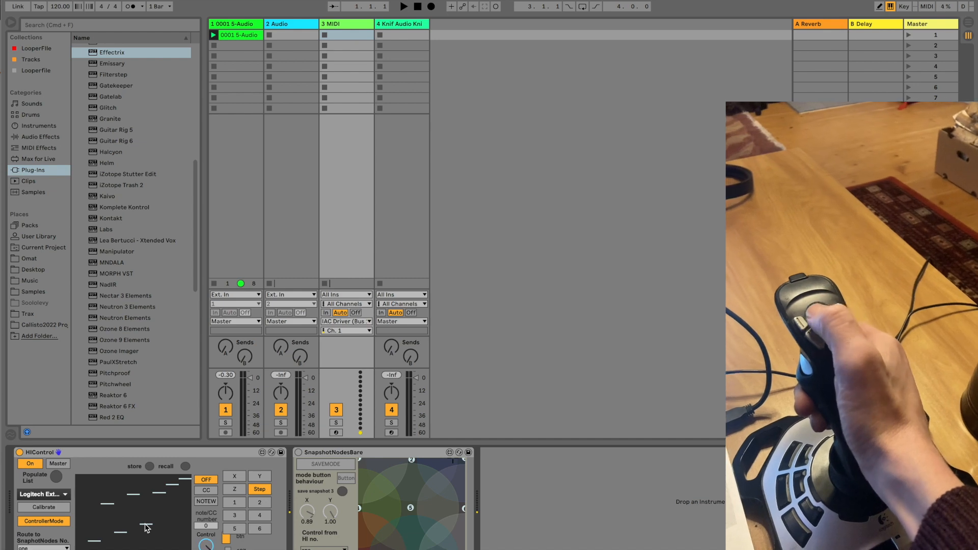
pyautogui.moveTo(145, 524); pyautogui.dragTo(163, 508)
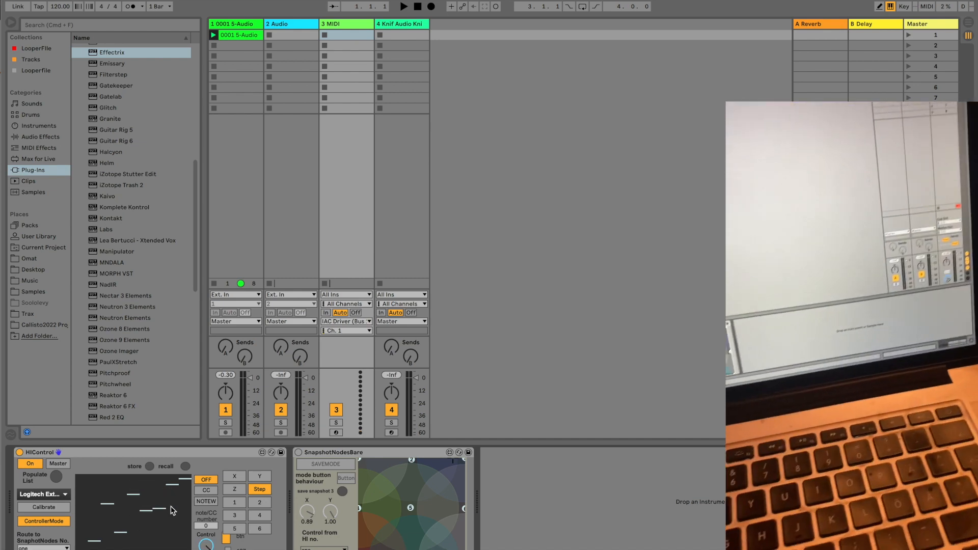
# Check the MIDI output mode and press display of joystick buttons 1 to 4 in HIControl.
pyautogui.click(236, 503)
pyautogui.click(260, 503)
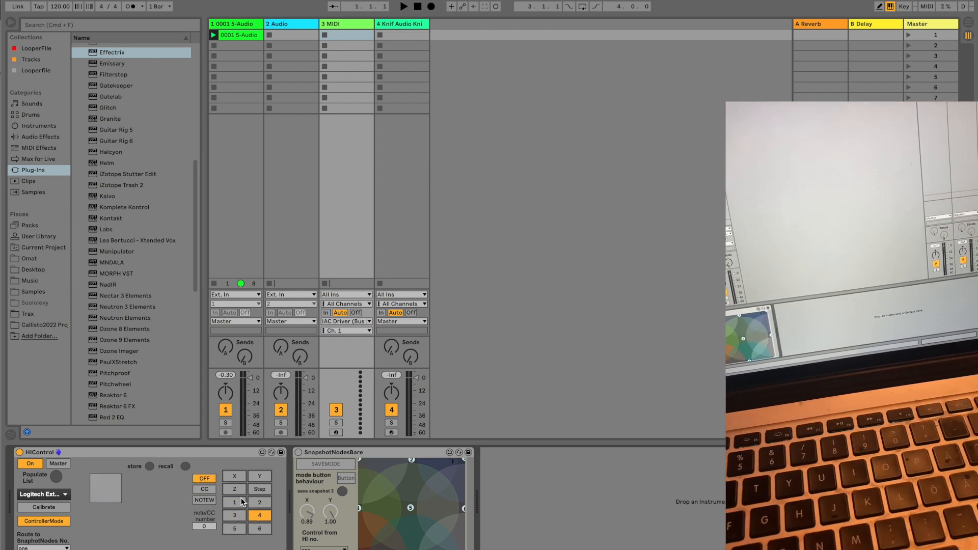
pyautogui.click(236, 503)
pyautogui.click(238, 508)
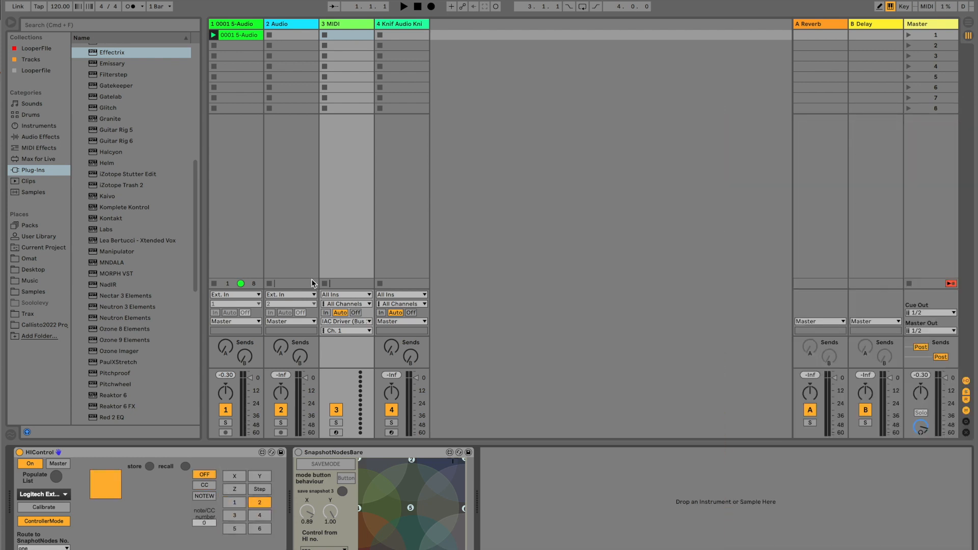
pyautogui.click(238, 503)
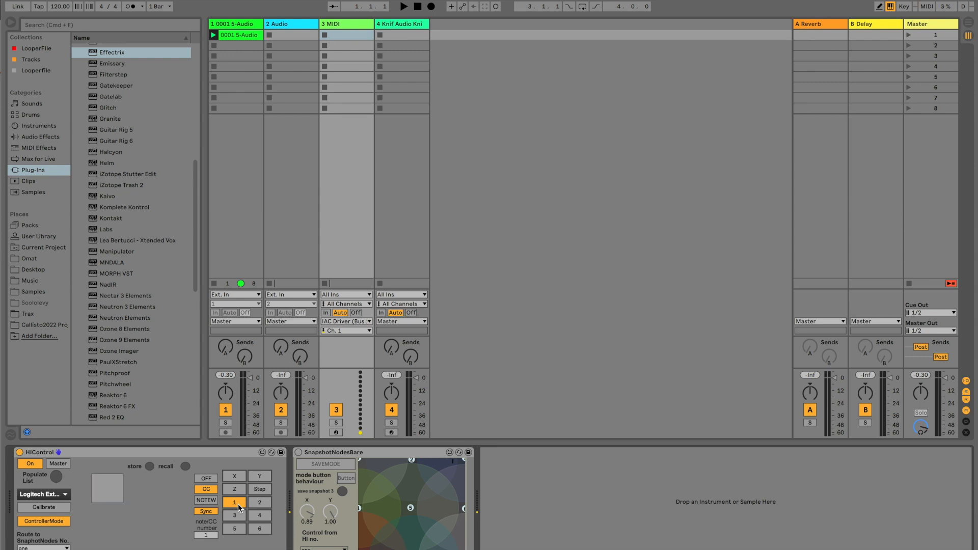
pyautogui.click(257, 504)
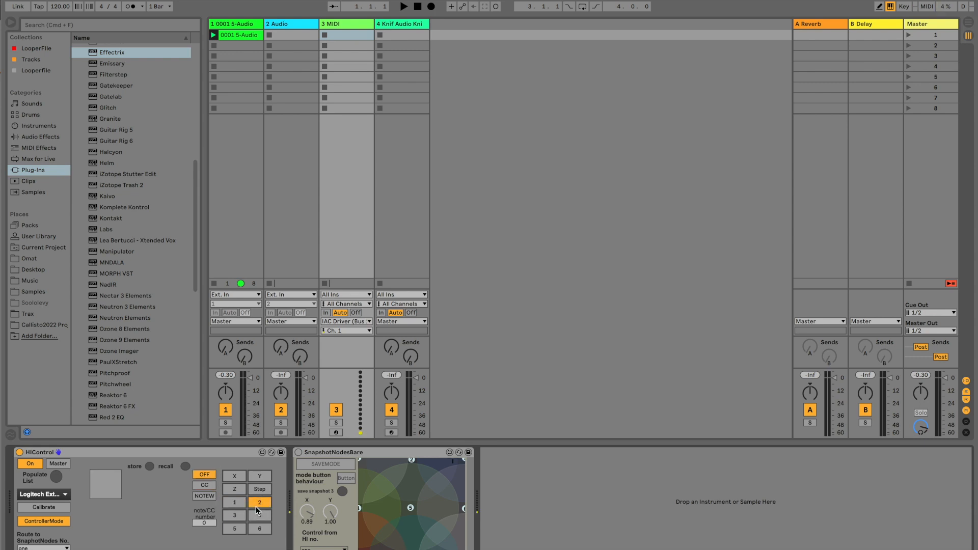
pyautogui.click(237, 516)
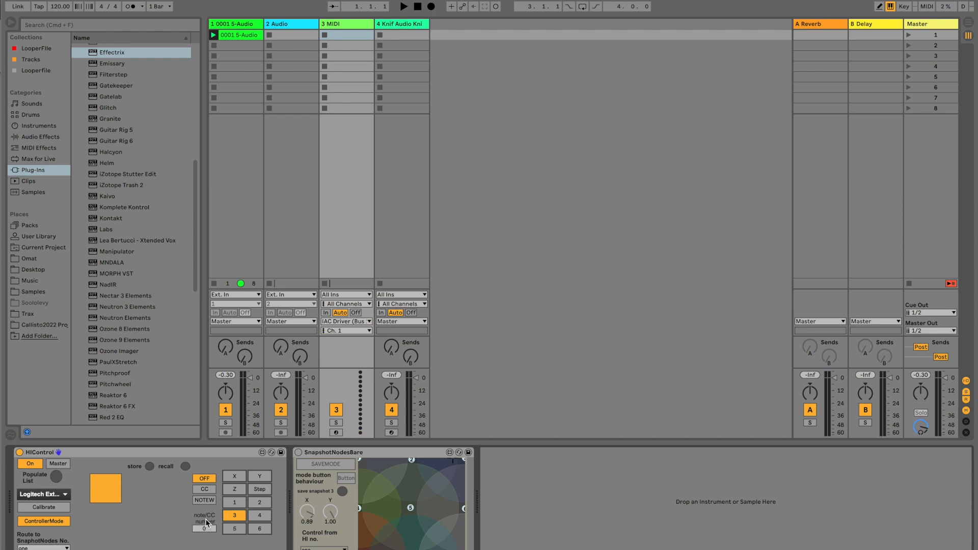
pyautogui.click(235, 501)
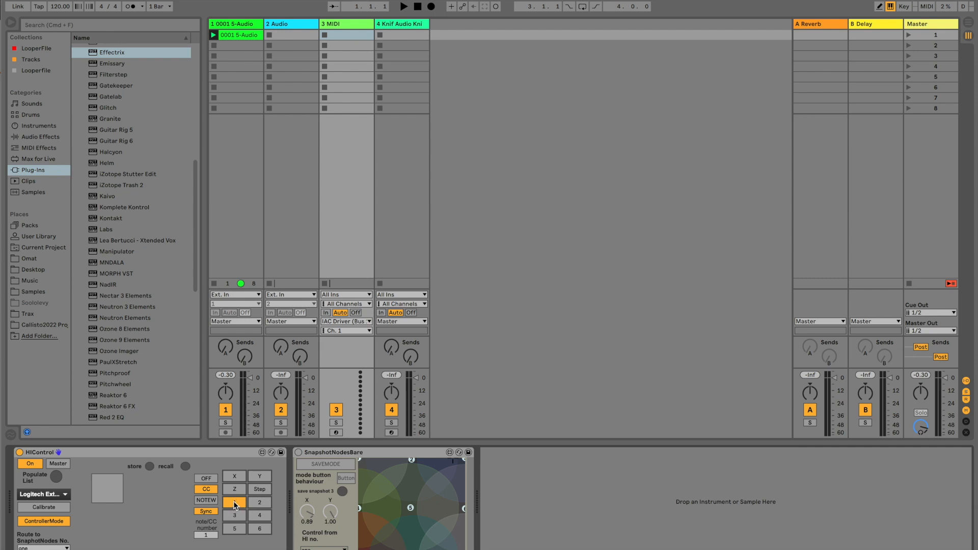
# Turn off Sync for button 1 and play the audio on track 1 to test the Effectrix toggle.
pyautogui.click(204, 513)
pyautogui.click(230, 24)
pyautogui.click(60, 453)
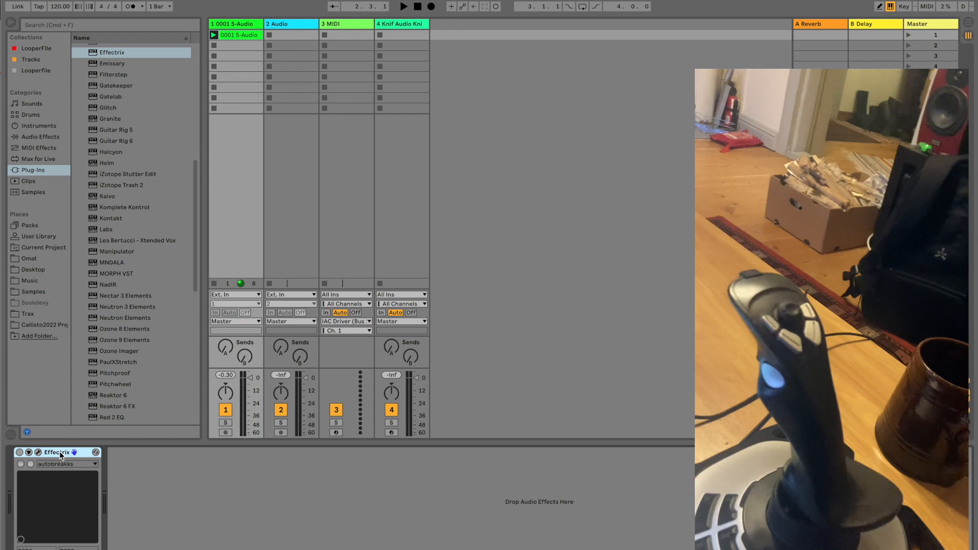
pyautogui.press('space')
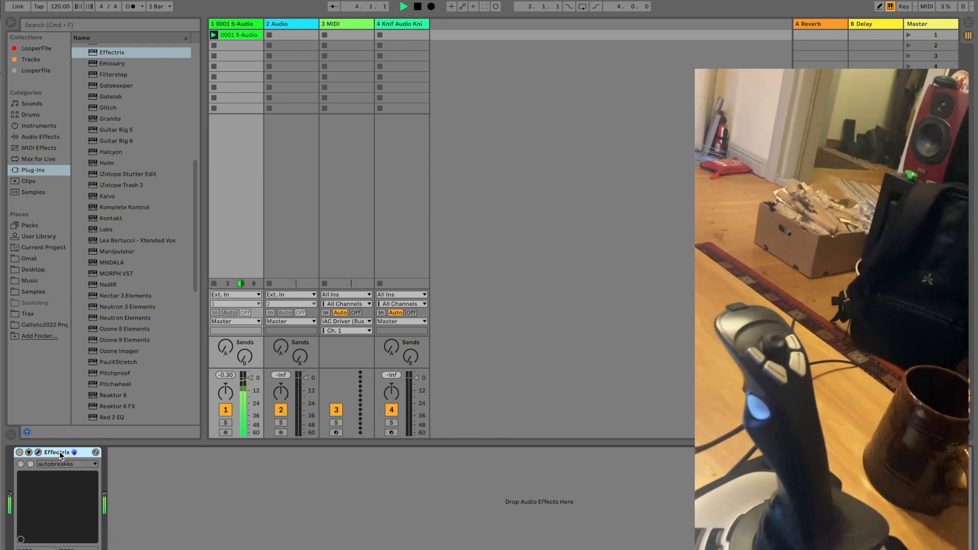
pyautogui.press('space')
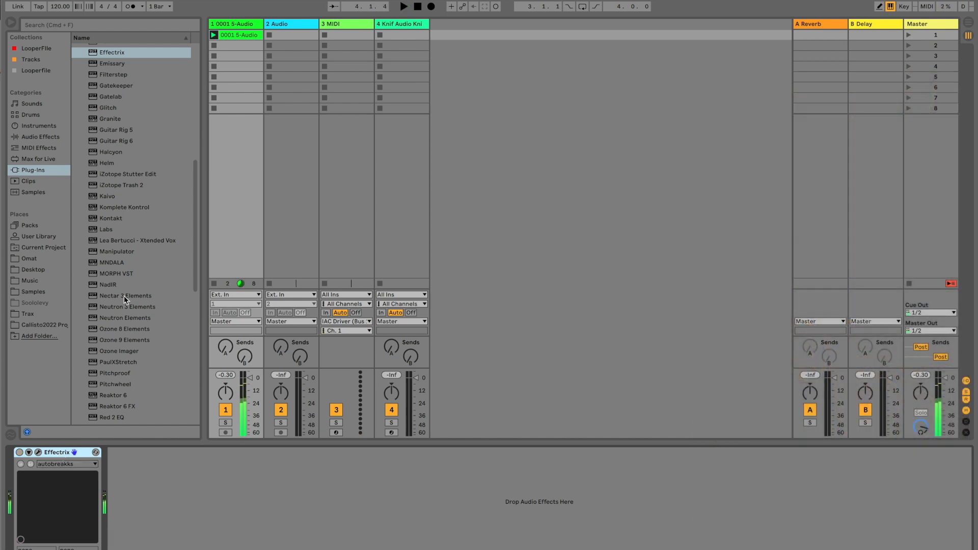
# Turn Sync on for button 1 of the MIDI track's HIControl and play track 1 to test Effectrix again.
pyautogui.click(343, 26)
pyautogui.click(204, 512)
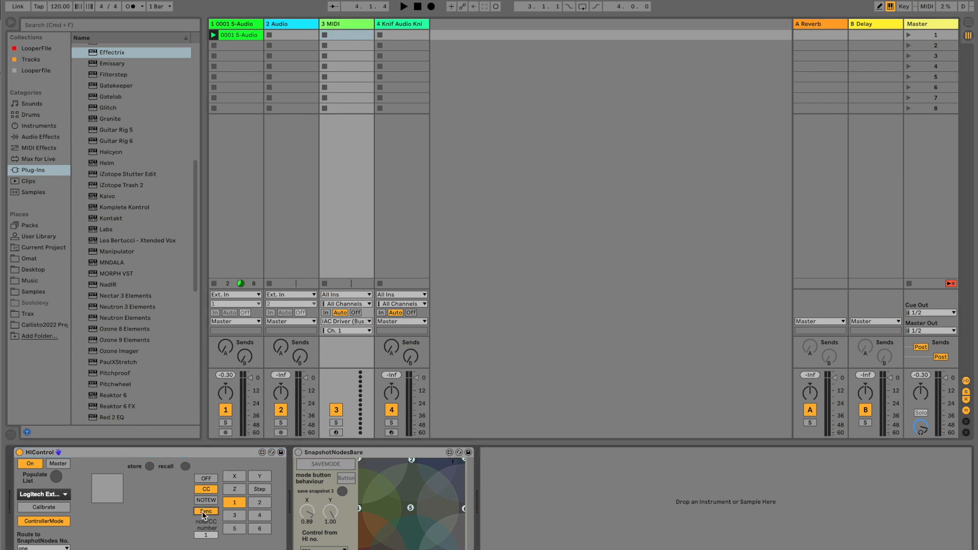
pyautogui.click(233, 24)
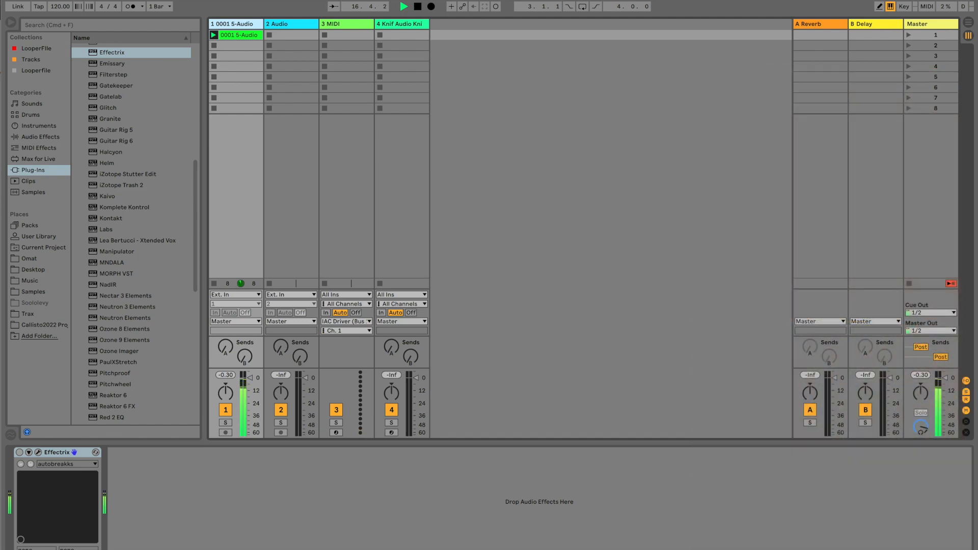
pyautogui.click(420, 6)
# Reshape the X axis curve into a zigzag with two added breakpoints and set its MIDI output mode to CC.
pyautogui.click(235, 478)
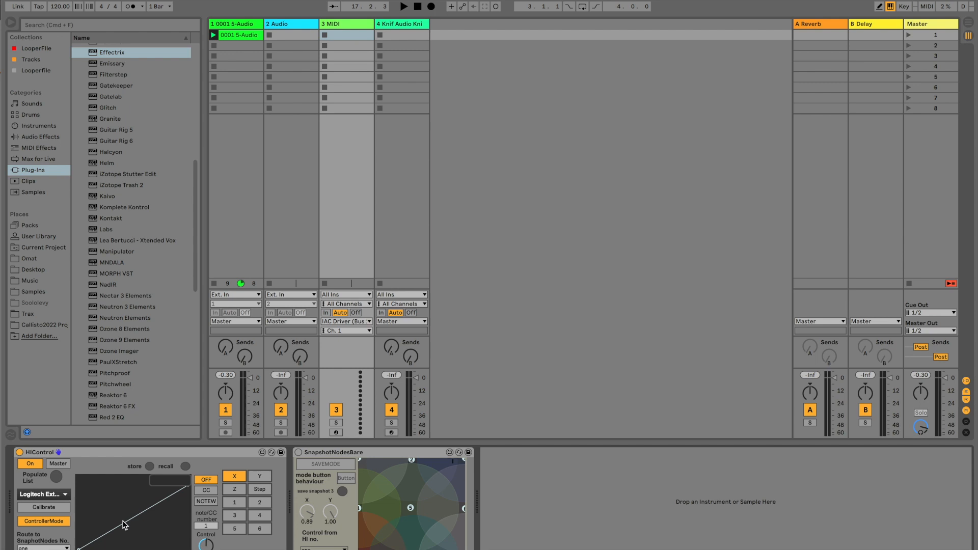
pyautogui.click(153, 531)
pyautogui.click(104, 479)
pyautogui.moveTo(104, 485); pyautogui.dragTo(109, 509)
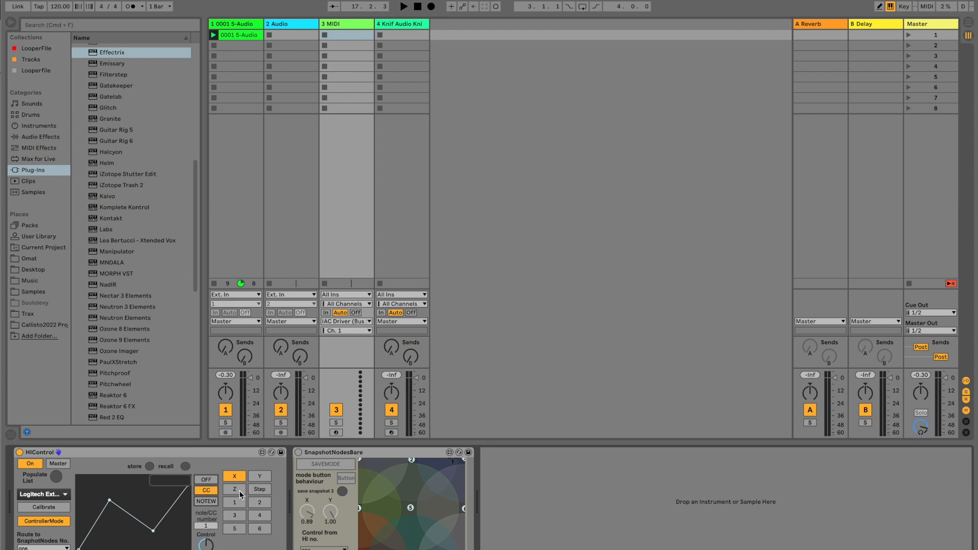
# Look through the output settings of joystick buttons 1 to 4 once more.
pyautogui.click(234, 515)
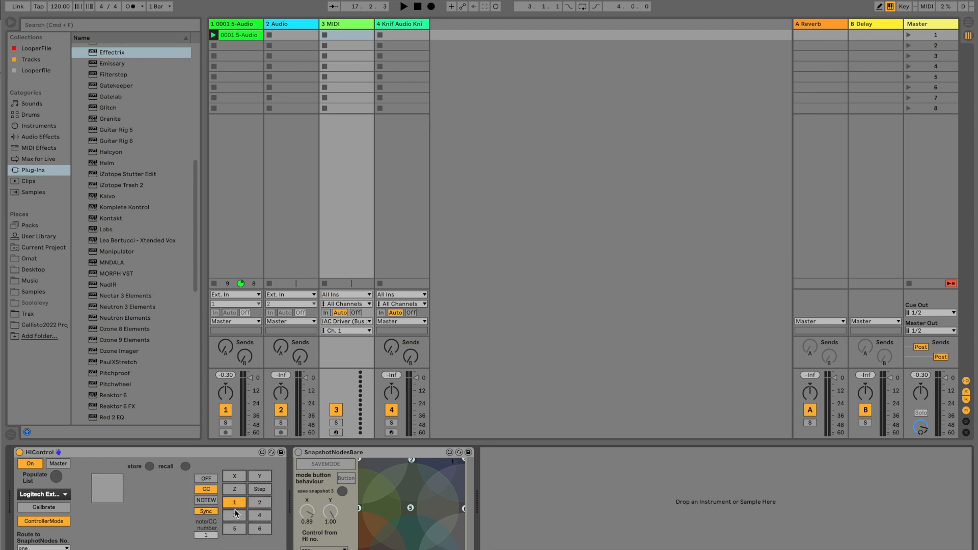
pyautogui.click(258, 516)
pyautogui.click(237, 516)
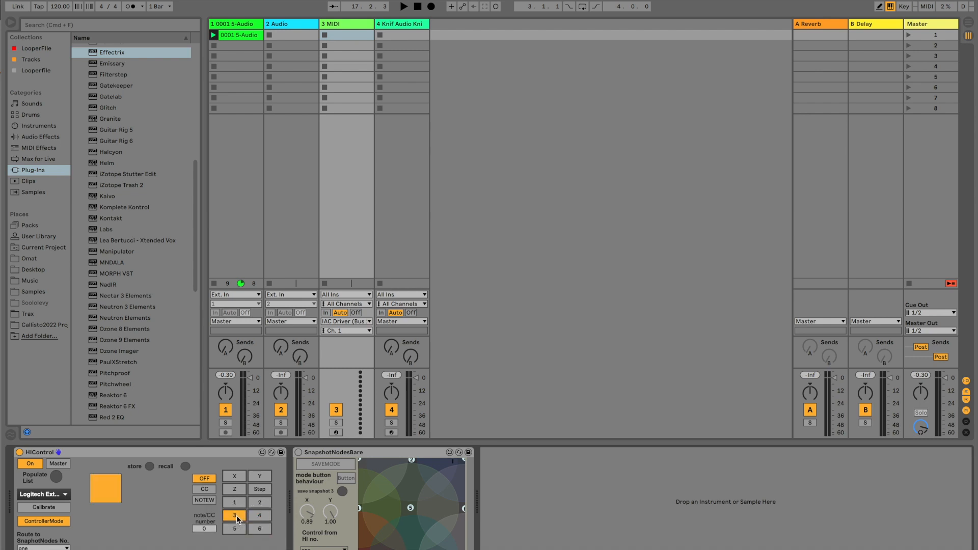
pyautogui.click(260, 503)
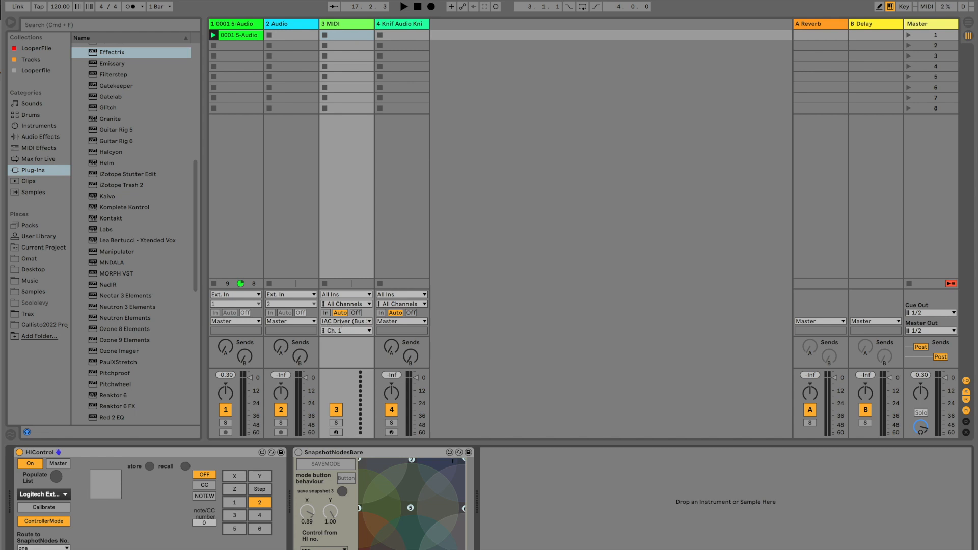
# Check the Track and Remote settings of the IAC Driver MIDI ports in the Link/MIDI preferences.
pyautogui.click(32, 0)
pyautogui.click(47, 9)
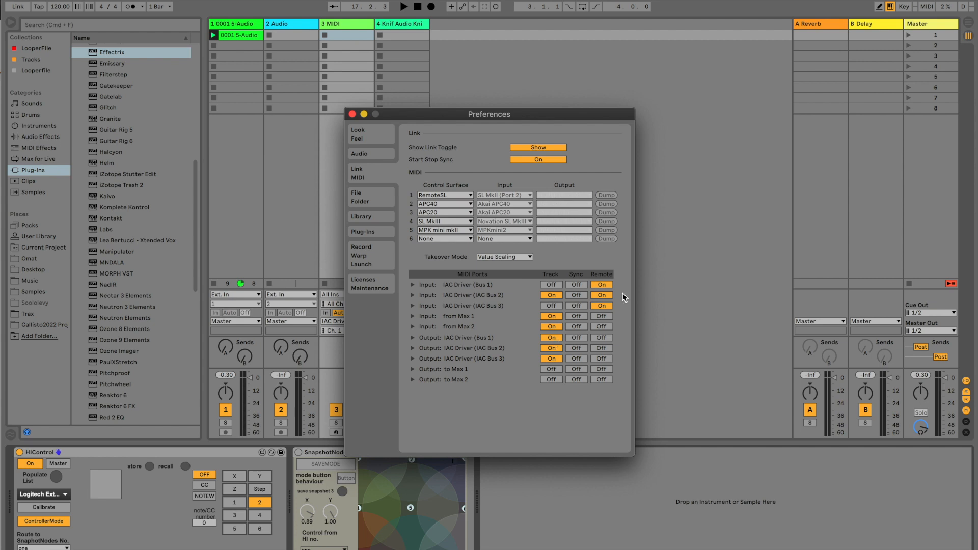
pyautogui.click(352, 114)
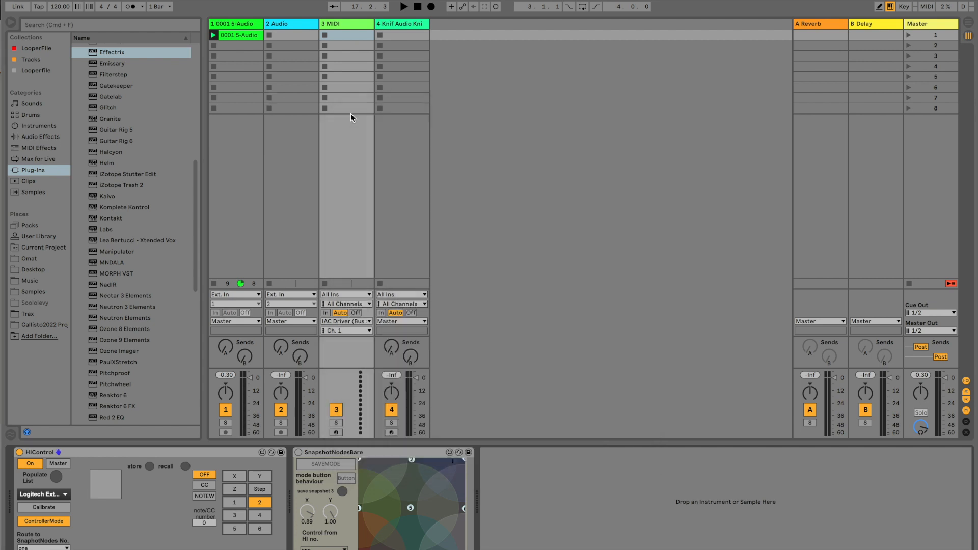
# MIDI-map track 2's Send A to CC 1 and show the X axis settings that drive it.
pyautogui.click(341, 26)
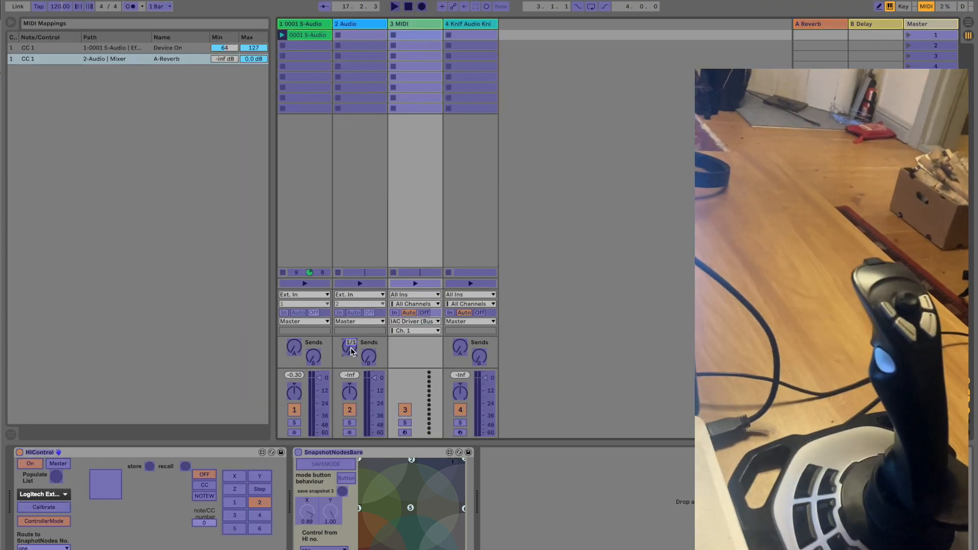
pyautogui.press('super+m')
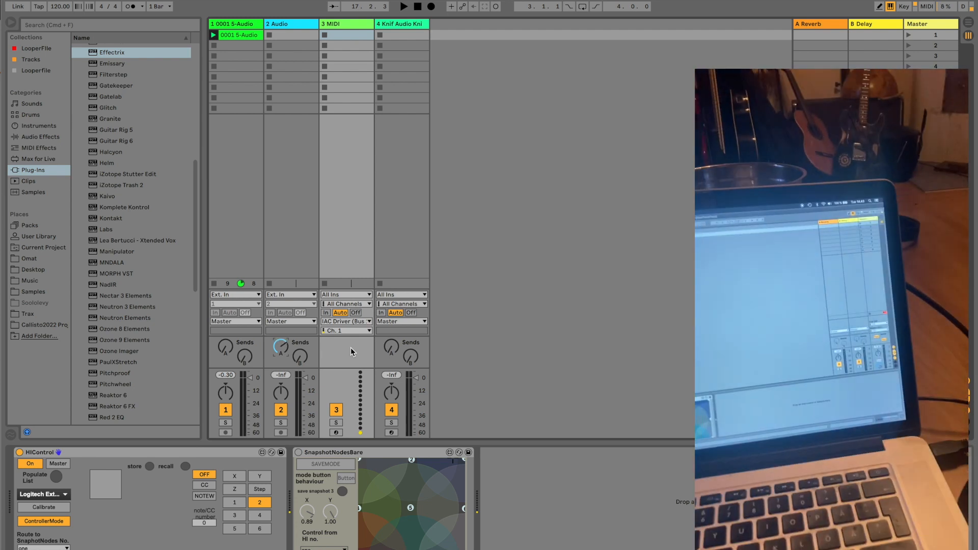
pyautogui.click(181, 455)
pyautogui.click(235, 476)
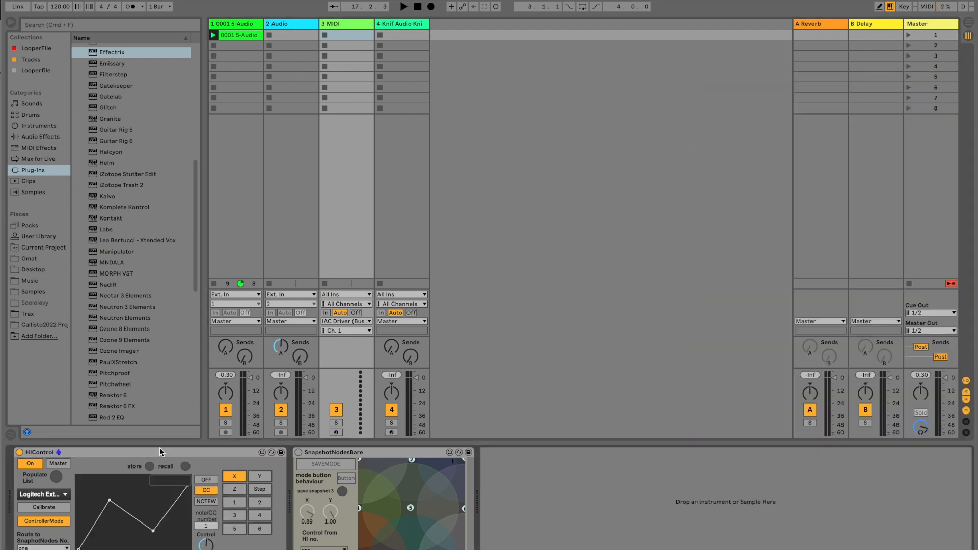
# Choose the Apple internal device as HIControl's input and switch it to TrackpadMode.
pyautogui.click(90, 454)
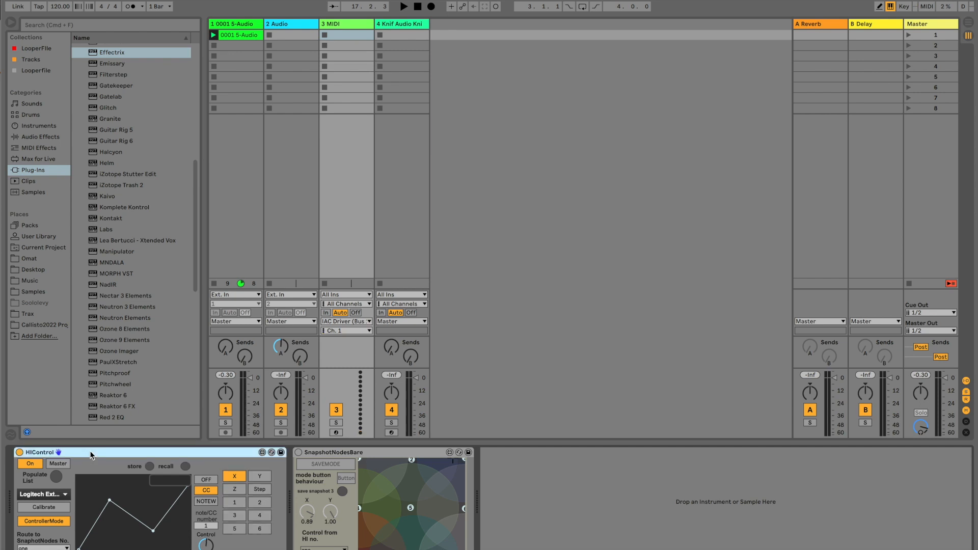
pyautogui.click(42, 522)
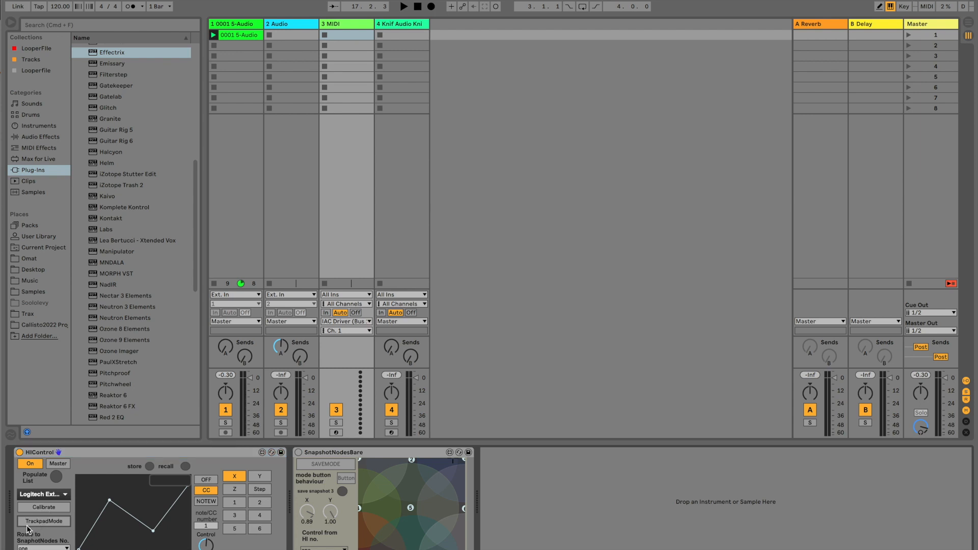
pyautogui.click(30, 524)
pyautogui.click(29, 525)
pyautogui.click(44, 521)
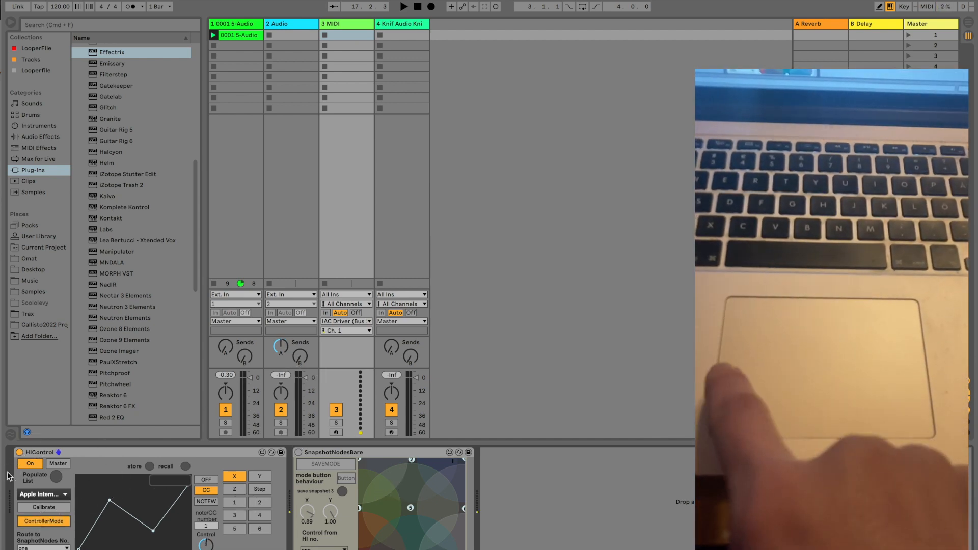
pyautogui.click(178, 384)
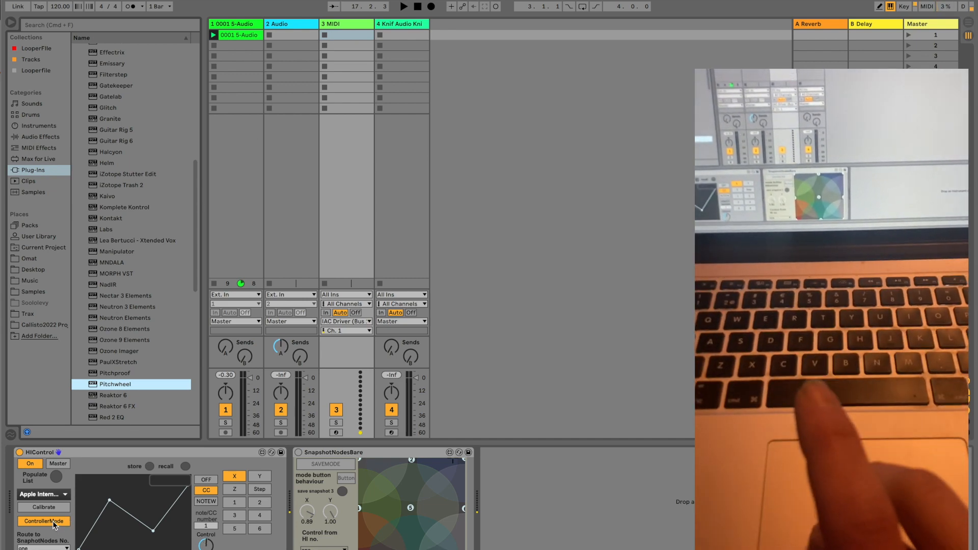
pyautogui.click(54, 521)
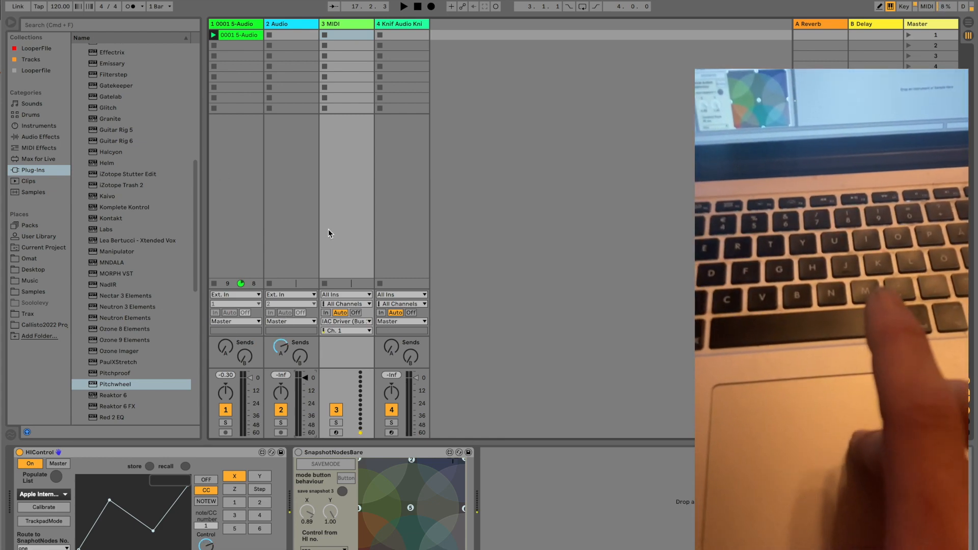
# Turn on the SnapshotNodesBare device and route HIControl to SnapshotNodes number one.
pyautogui.moveTo(3, 364)
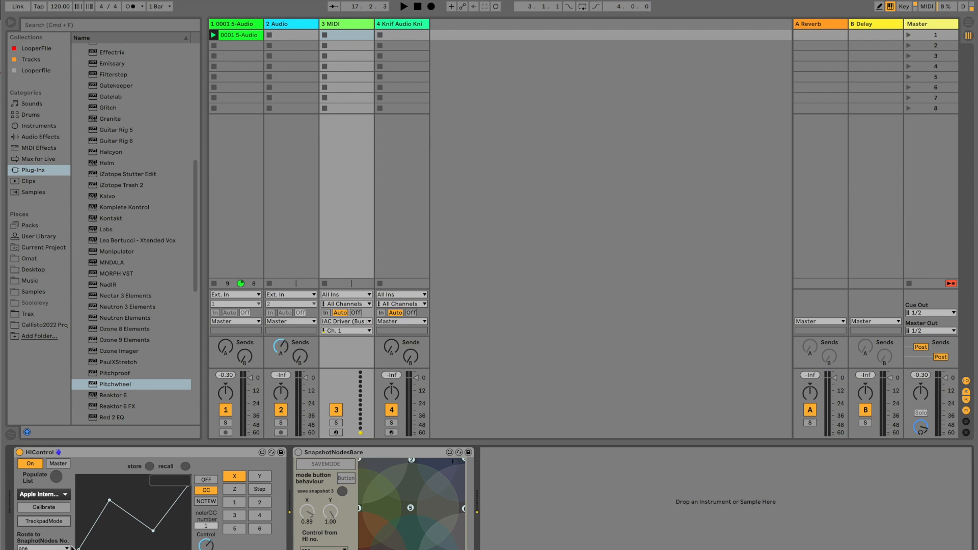
pyautogui.click(344, 453)
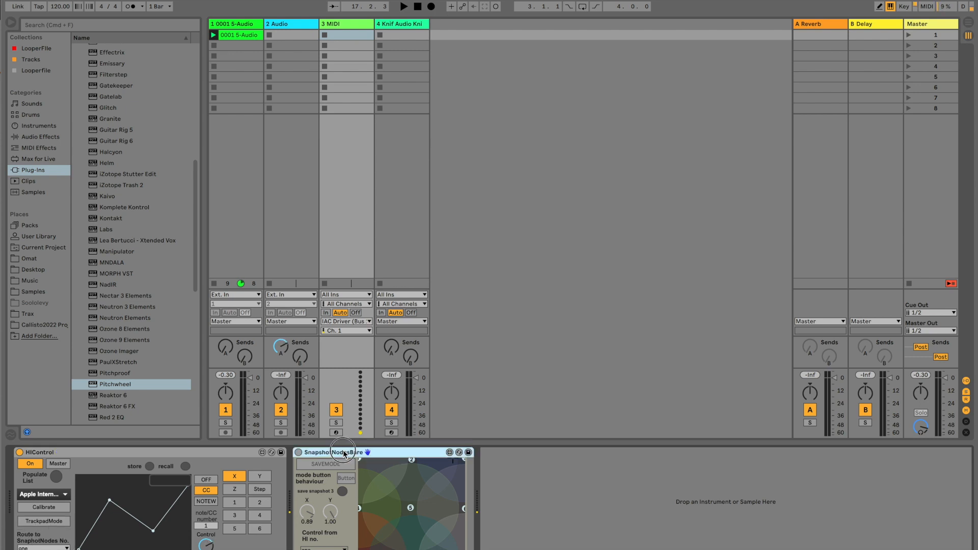
pyautogui.click(299, 452)
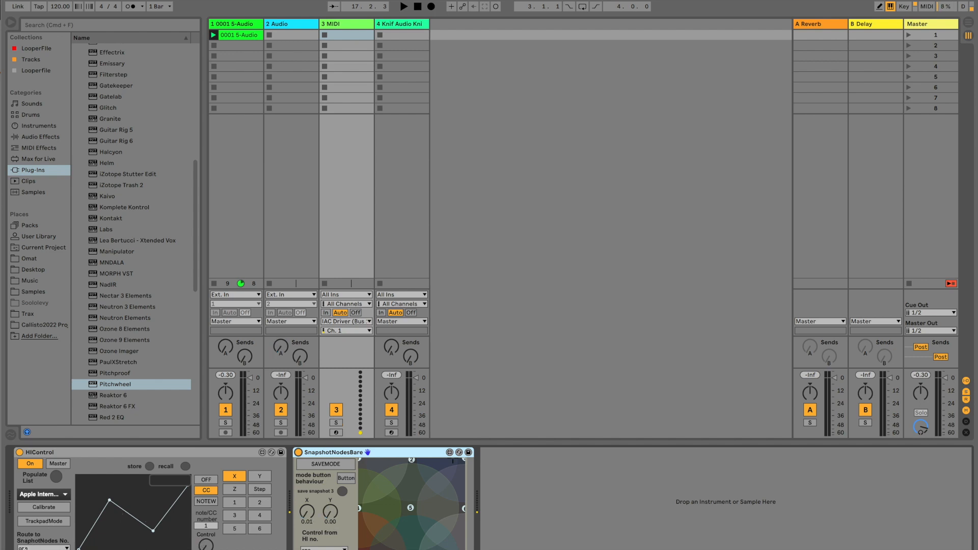
pyautogui.click(44, 548)
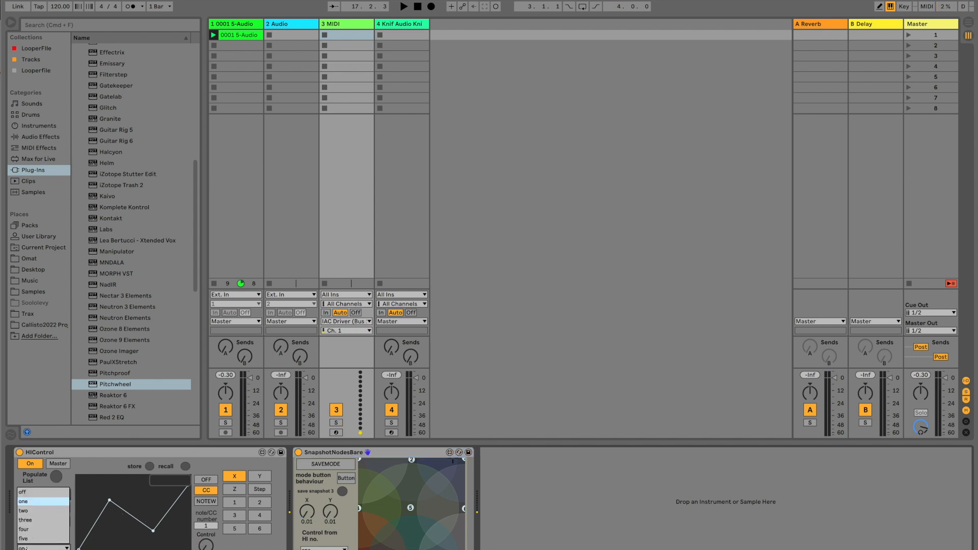
pyautogui.click(32, 500)
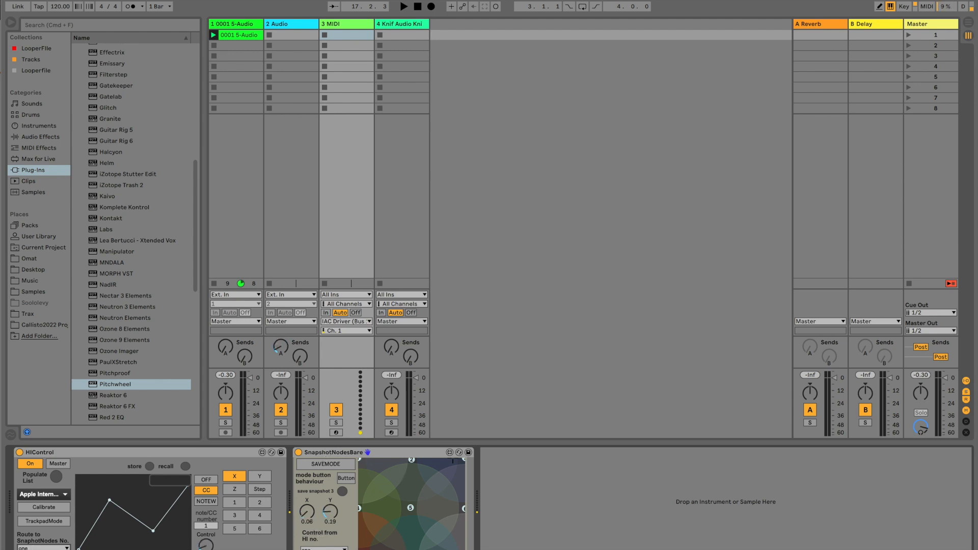
# Check SnapshotNodesBare's X dial and the options of its Control from HI no. setting.
pyautogui.click(313, 548)
pyautogui.click(307, 504)
pyautogui.moveTo(308, 508); pyautogui.dragTo(308, 511)
pyautogui.click(386, 453)
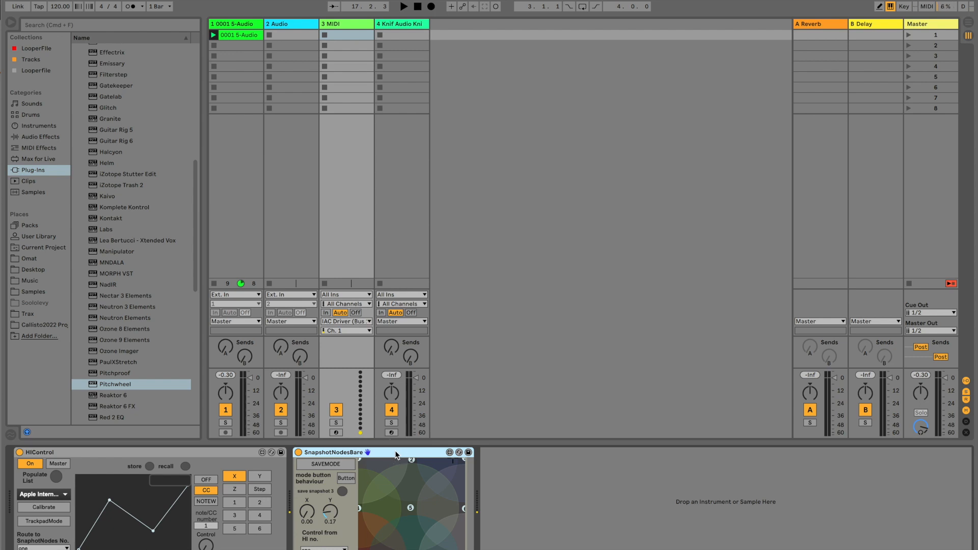
pyautogui.click(332, 549)
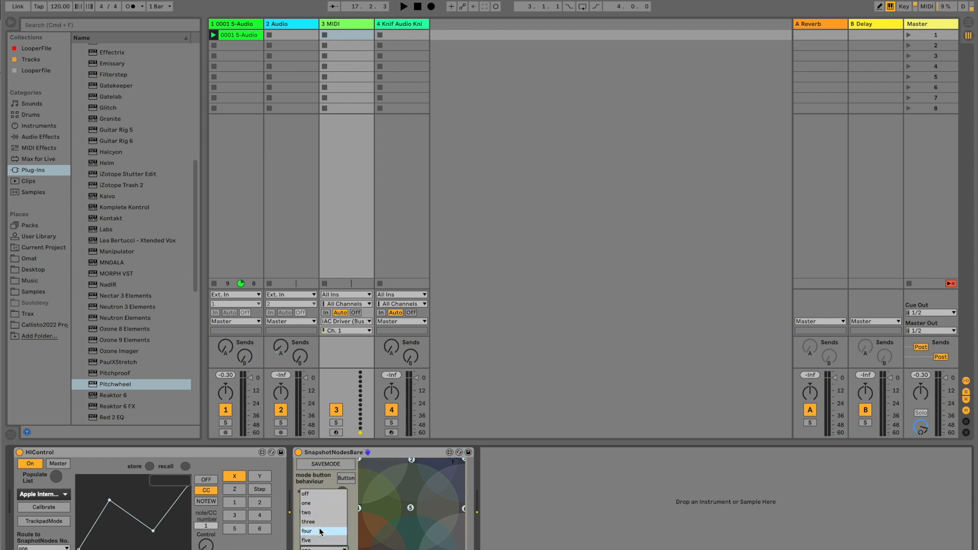
pyautogui.click(542, 519)
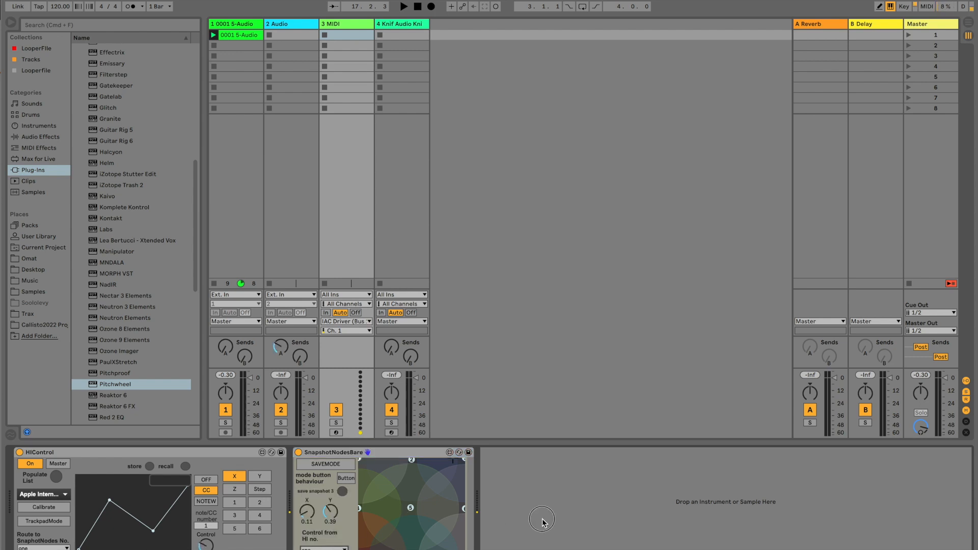
pyautogui.click(127, 453)
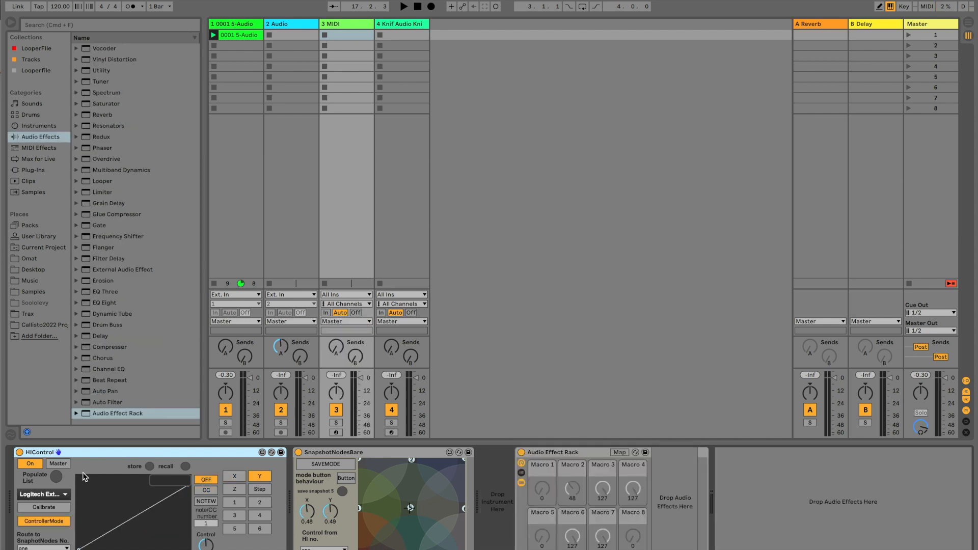
# Check HIControl's Master/Slave setting and switch between its X and Y axis settings.
pyautogui.click(65, 467)
pyautogui.click(66, 469)
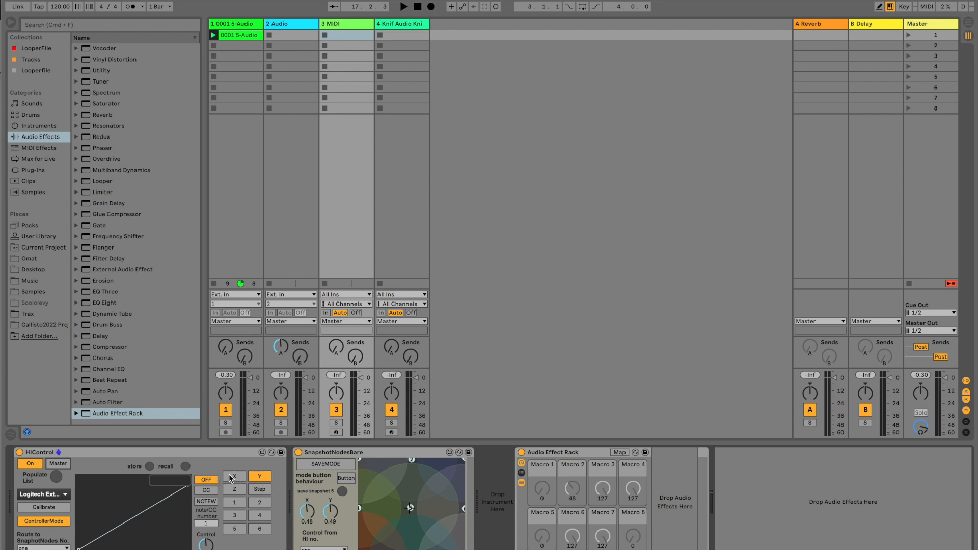
pyautogui.click(270, 478)
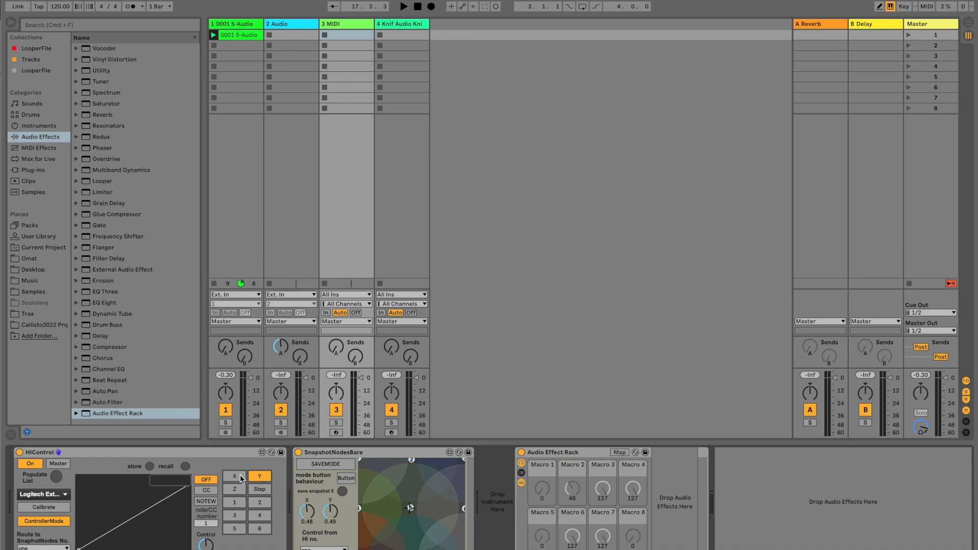
pyautogui.click(240, 477)
pyautogui.click(259, 477)
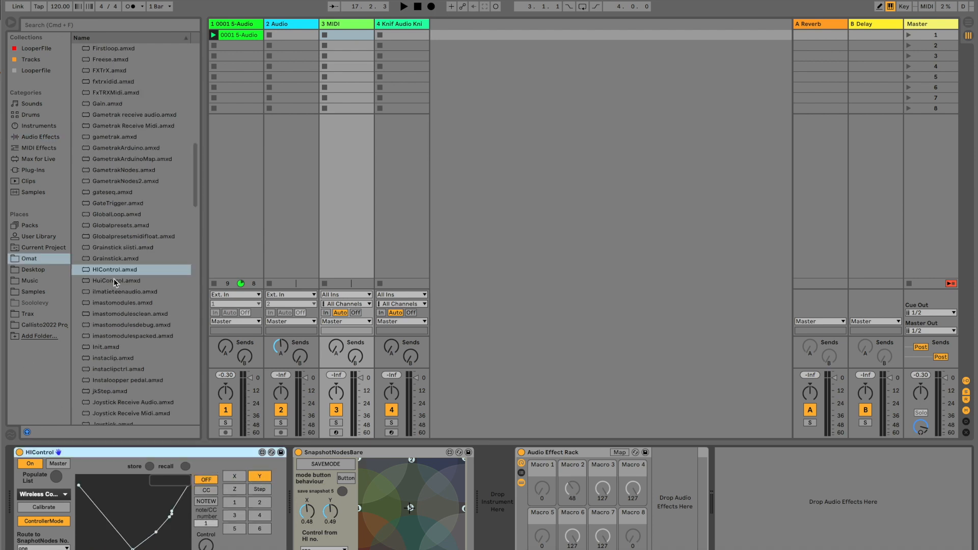
# Insert a second HIControl.amxd between the existing HIControl and SnapshotNodesBare, and set the new device to Slave.
pyautogui.click(105, 272)
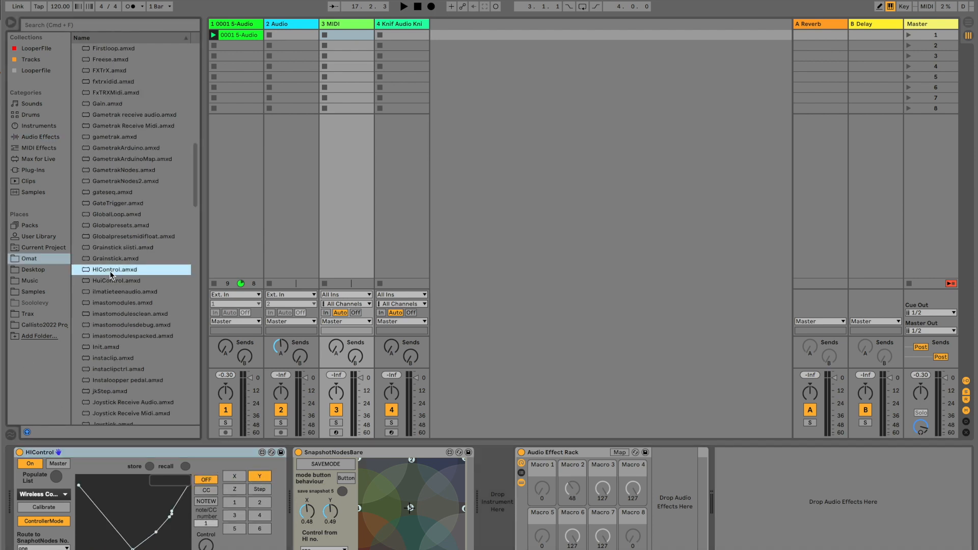
pyautogui.moveTo(100, 274); pyautogui.dragTo(292, 472)
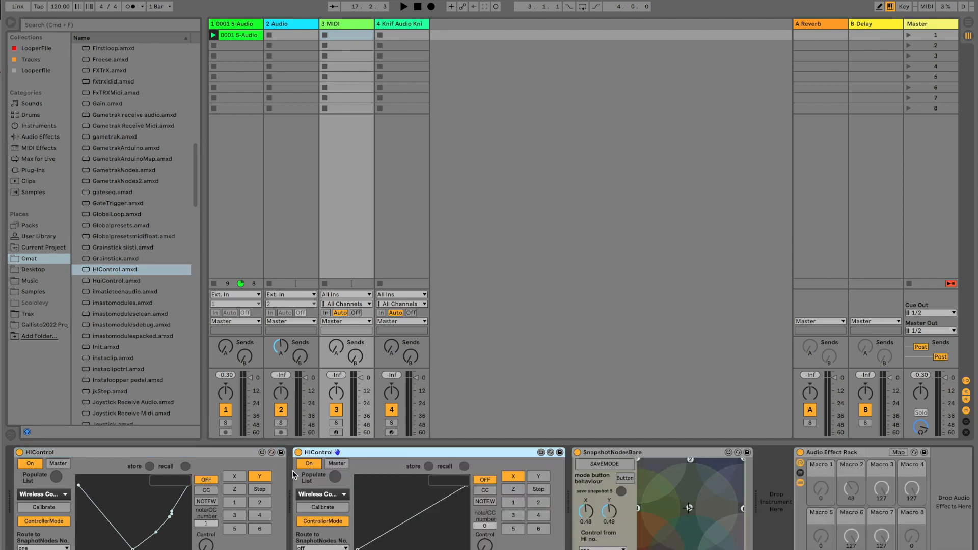
pyautogui.click(345, 466)
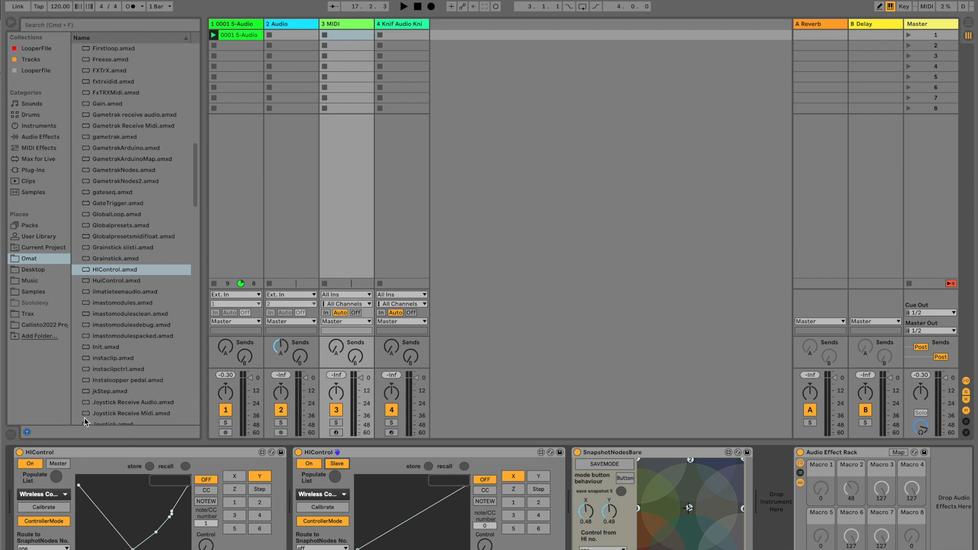
# Compare the X and Y axis settings in the Master HIControl and in the Slave HIControl.
pyautogui.click(234, 476)
pyautogui.click(257, 479)
pyautogui.click(237, 477)
pyautogui.click(260, 479)
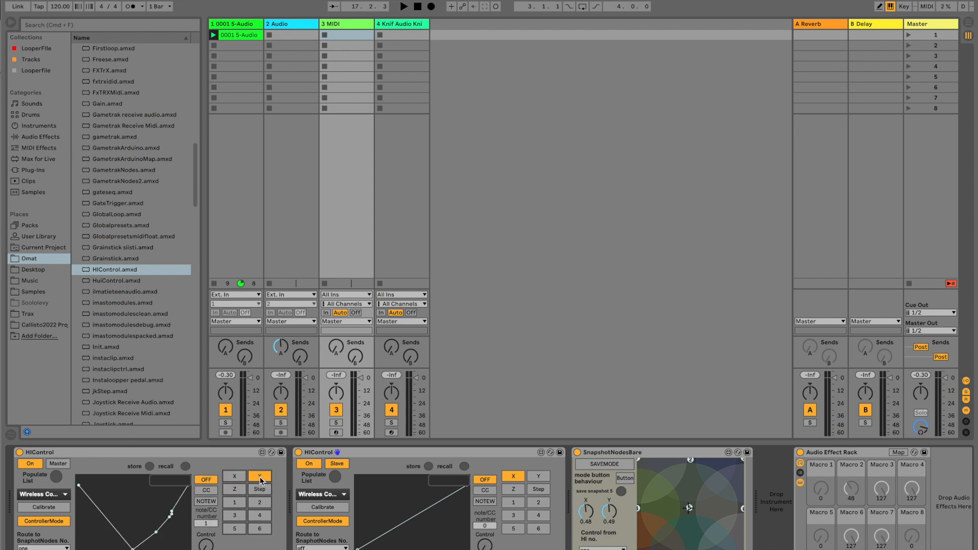
pyautogui.click(398, 462)
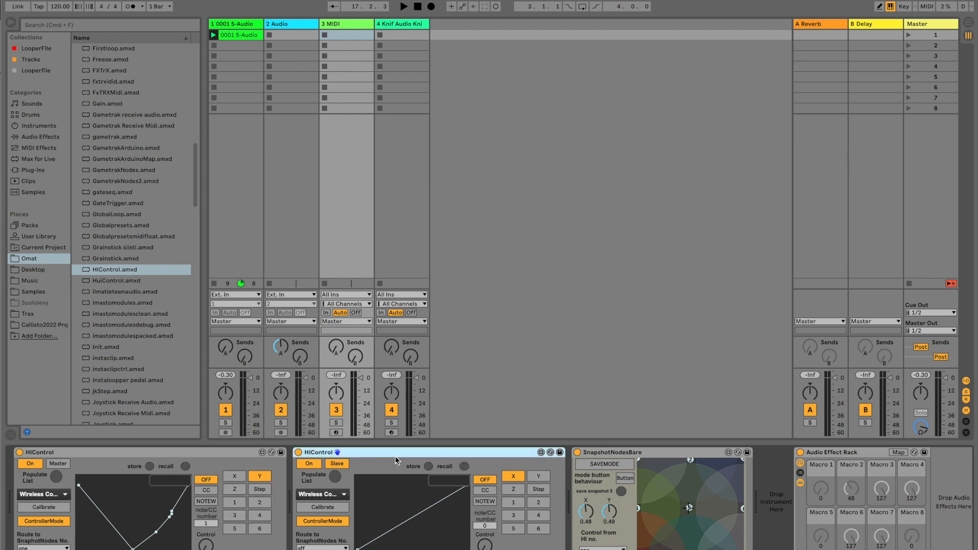
pyautogui.click(539, 477)
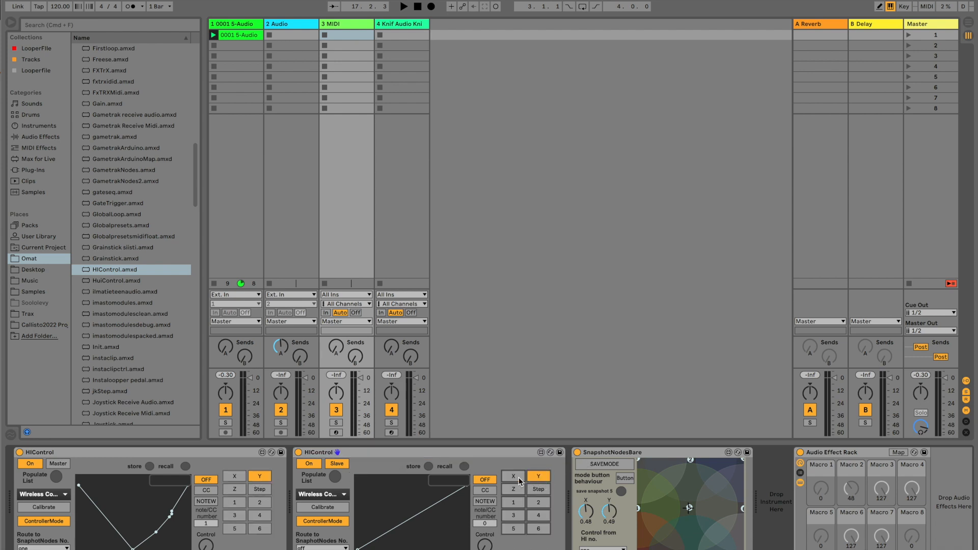
pyautogui.click(513, 479)
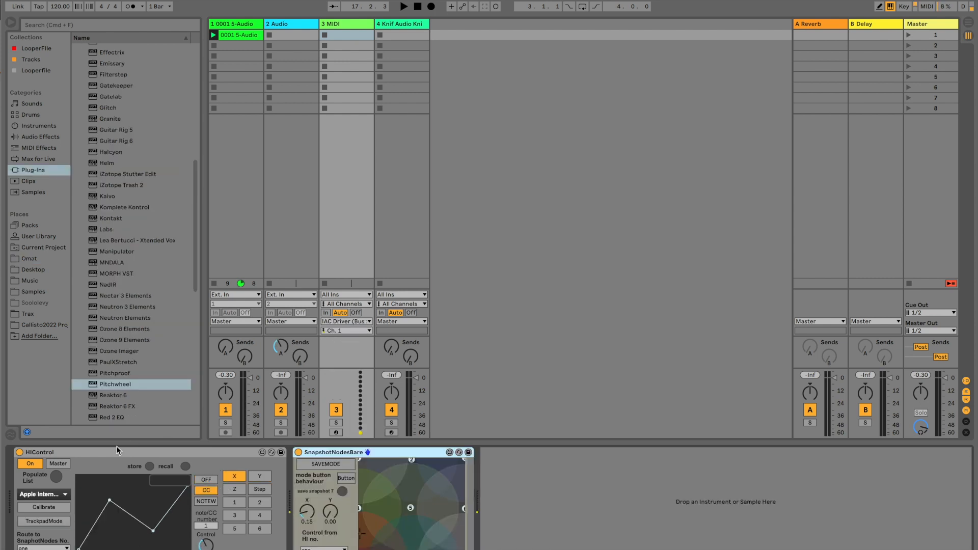
# Select the HIControl device that uses the Apple internal input, ahead of SnapshotNodesBare.
pyautogui.click(108, 452)
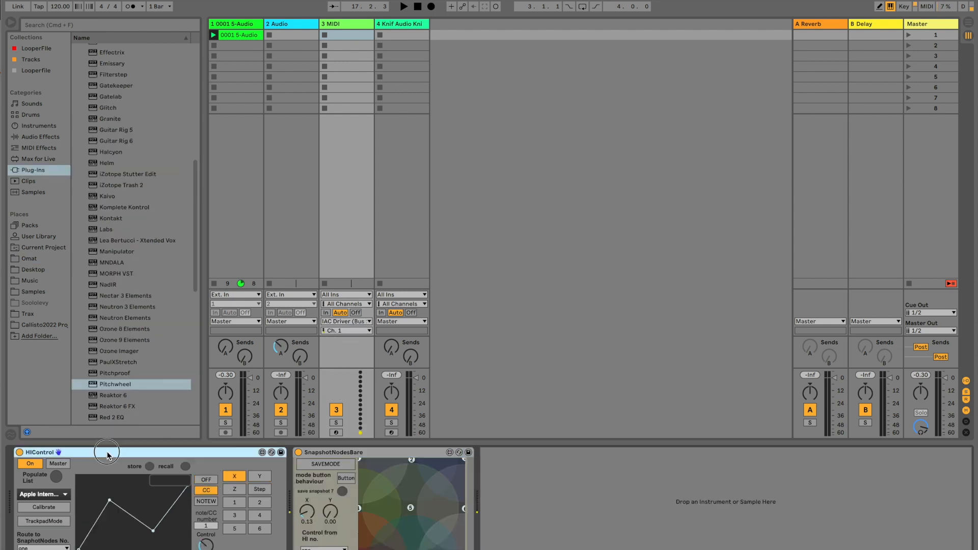